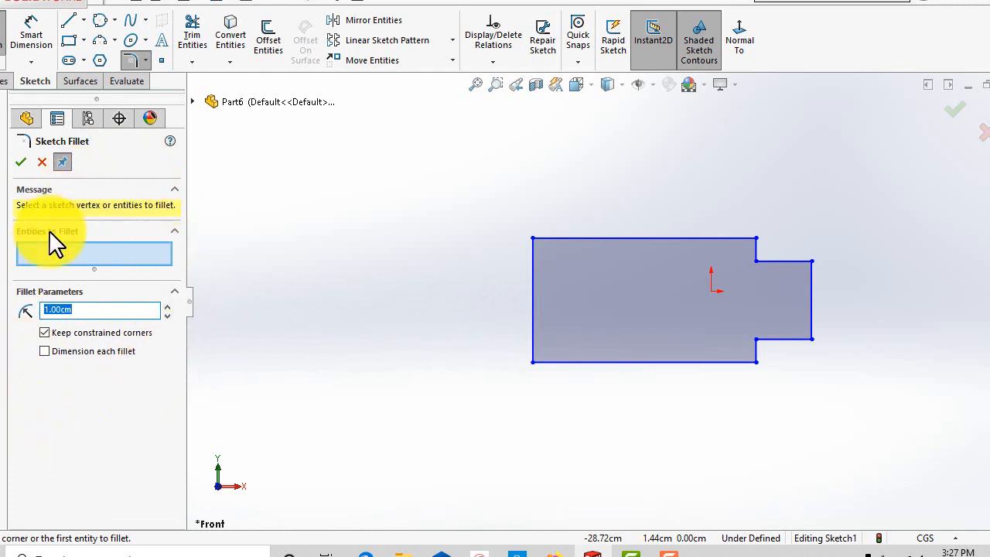
Add a 0.5 cm sketch fillet at the profile's upper inner corner with Keep constrained corners enabled
scroll(845, 352, down, 2)
scroll(618, 352, up, 2)
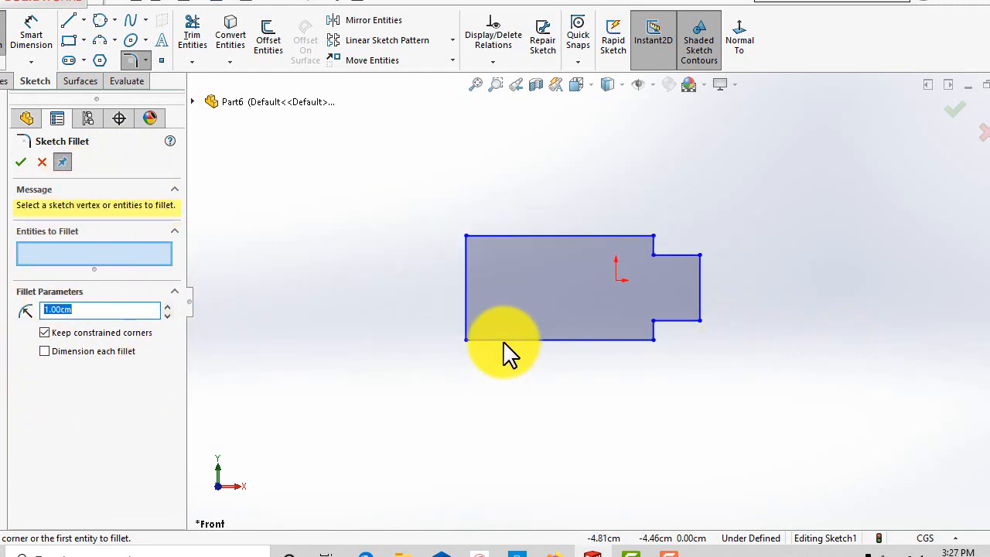
scroll(487, 340, down, 2)
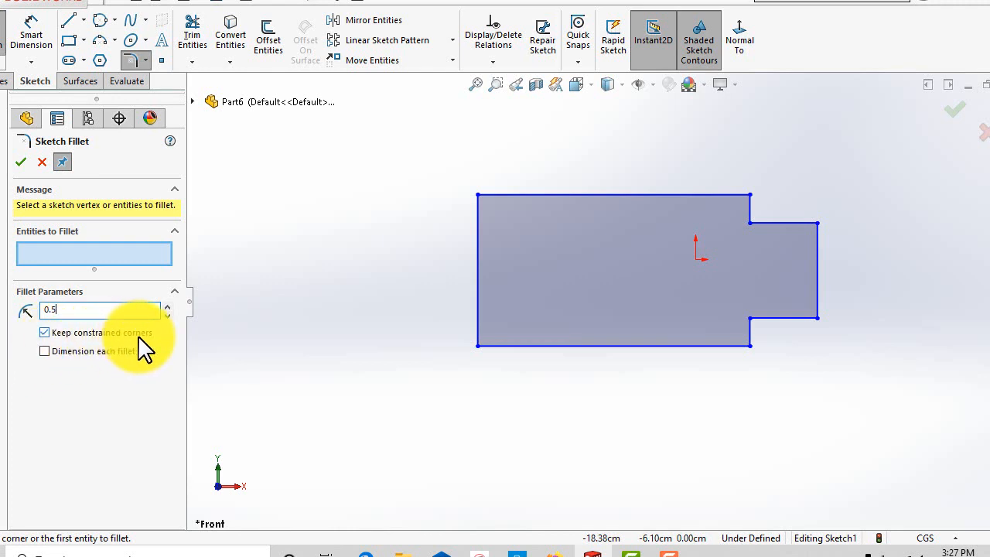
scroll(735, 281, down, 2)
scroll(732, 281, up, 3)
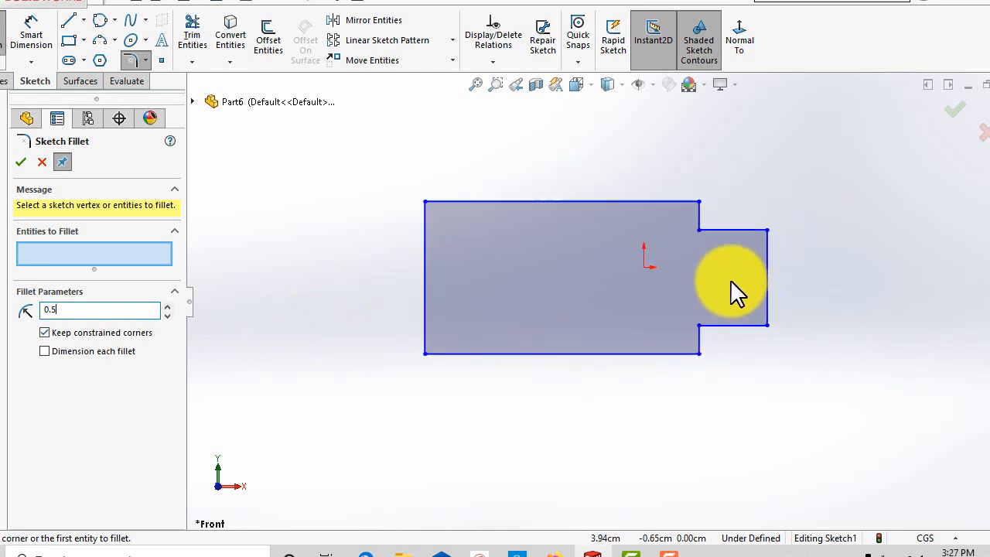
scroll(714, 260, down, 2)
scroll(713, 256, down, 2)
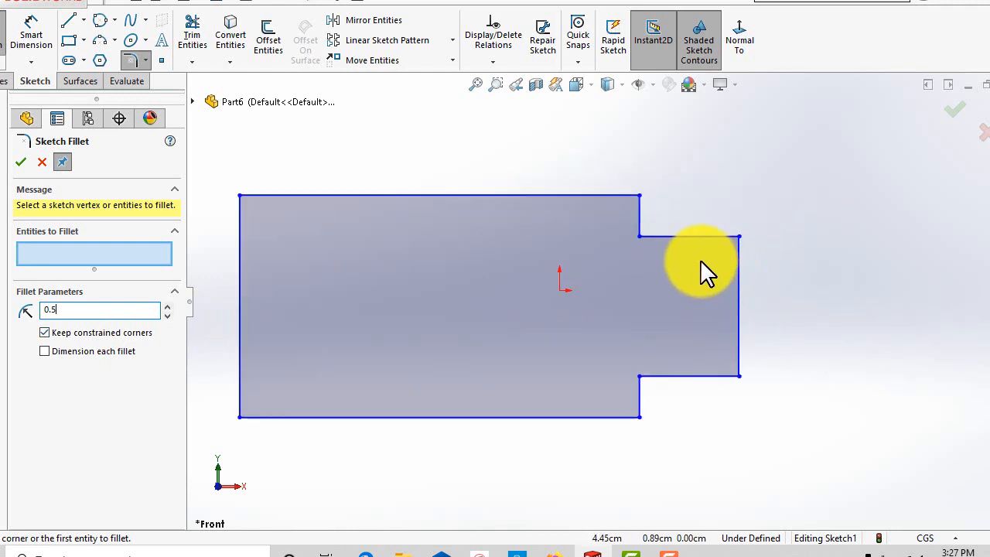
click(638, 213)
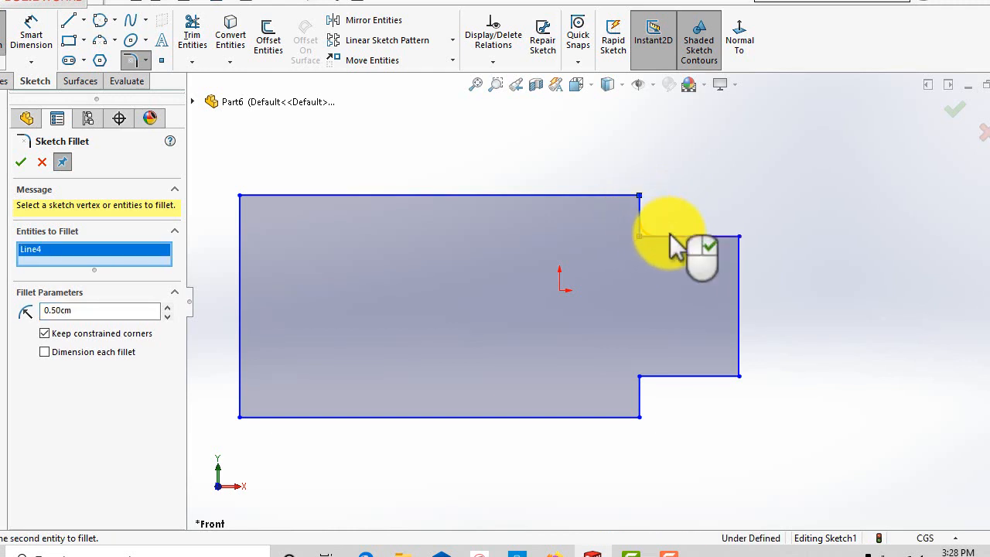
click(680, 237)
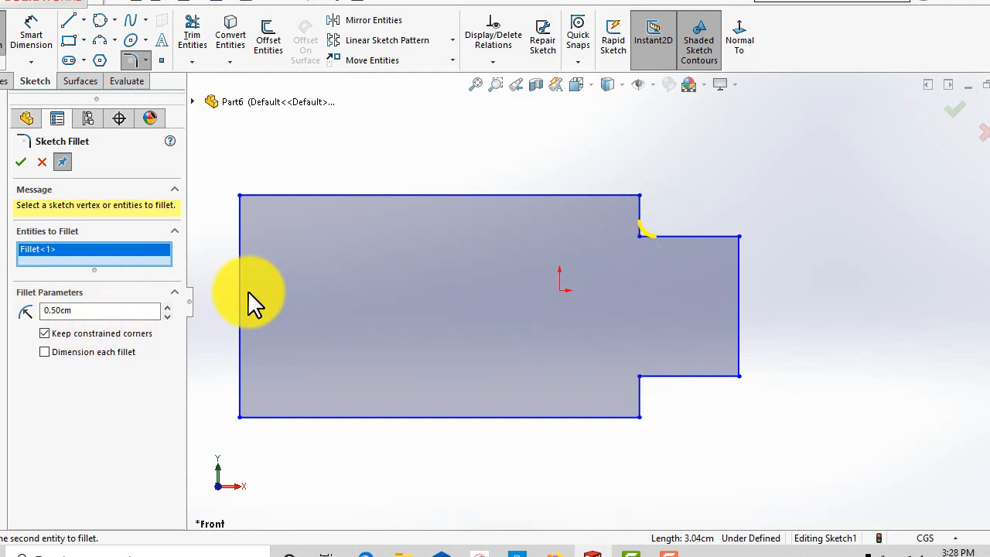
Add the profile's lower inner corner to the 0.5 cm fillet selection and apply both fillets
scroll(580, 290, down, 2)
scroll(658, 364, up, 3)
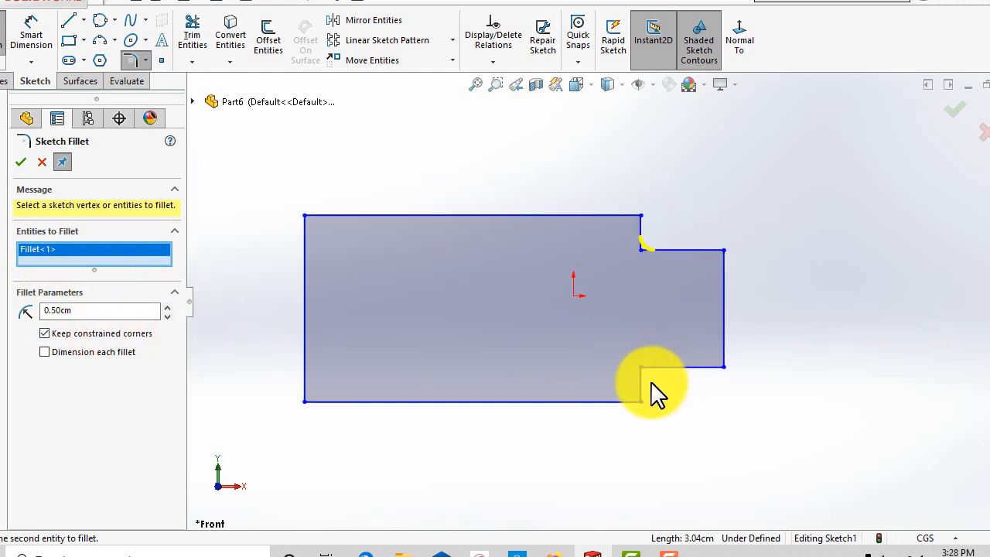
scroll(652, 384, down, 2)
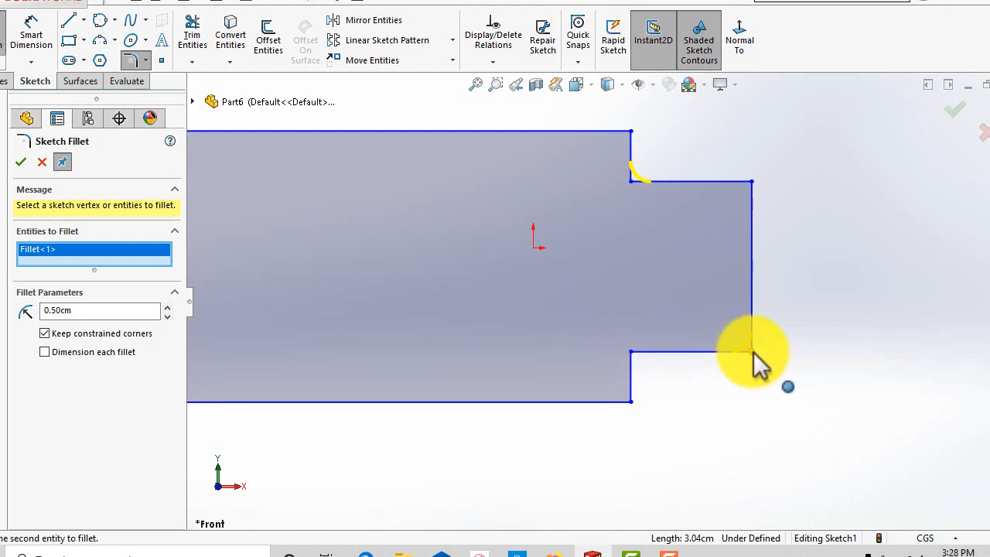
click(631, 353)
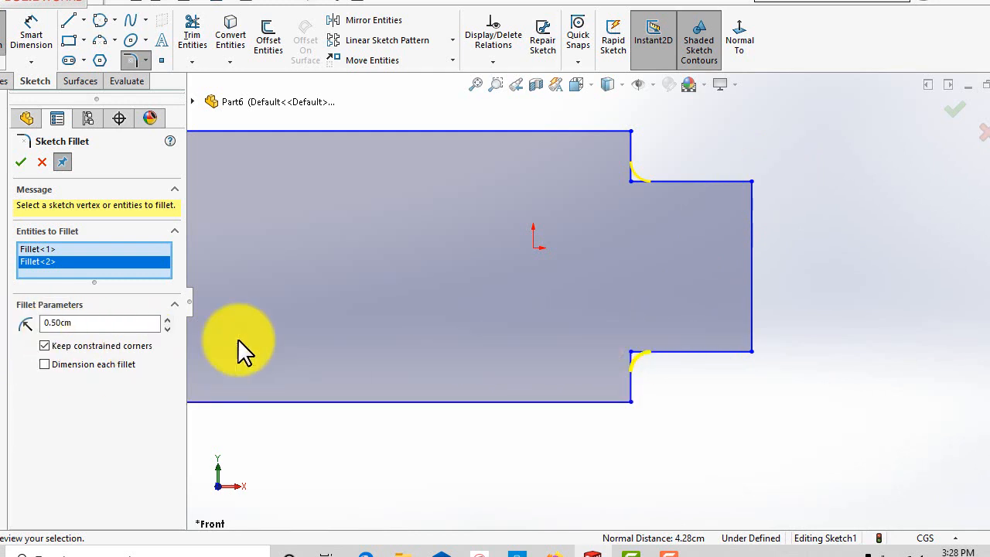
scroll(603, 305, up, 2)
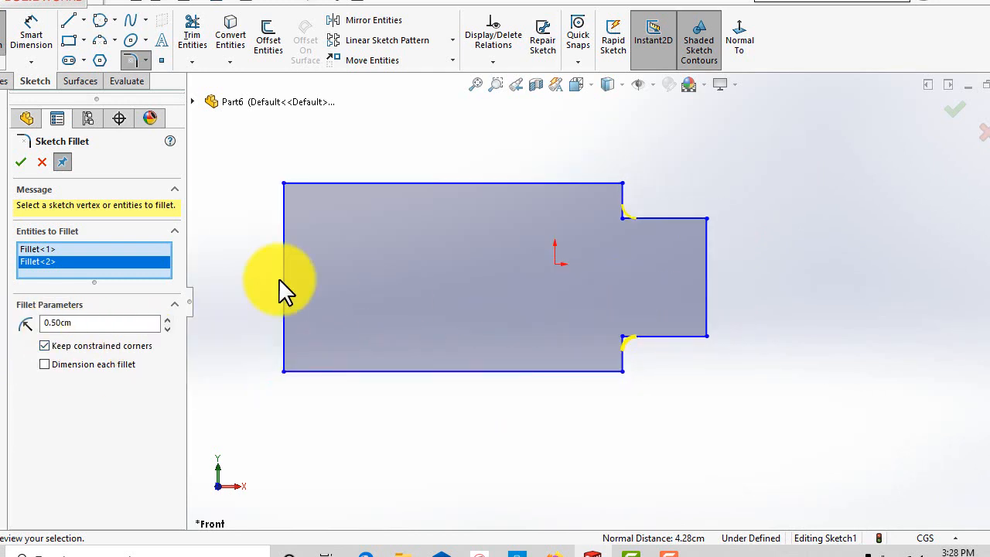
click(21, 162)
Examine the lower inner fillet and the original corner point around its radius dimension
scroll(669, 267, down, 1)
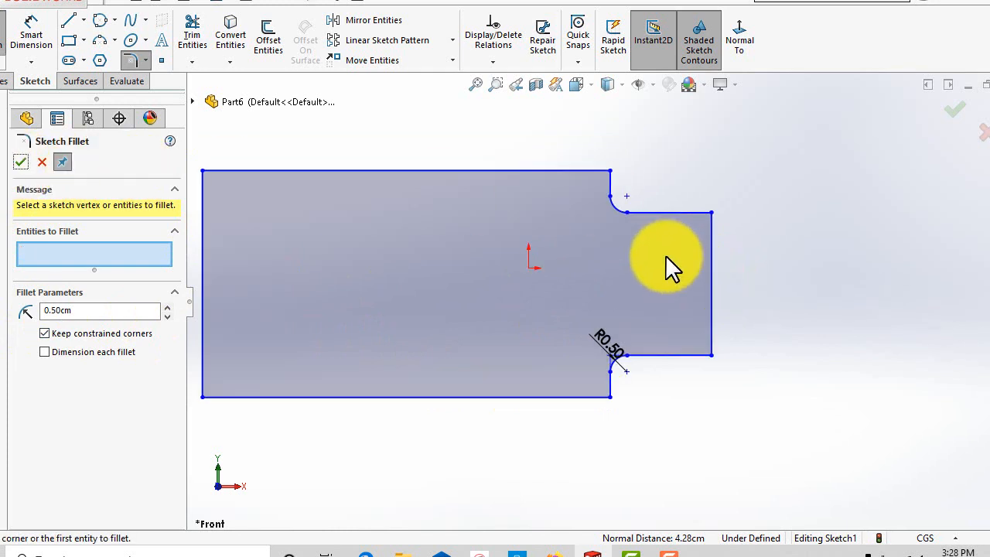
scroll(618, 352, down, 2)
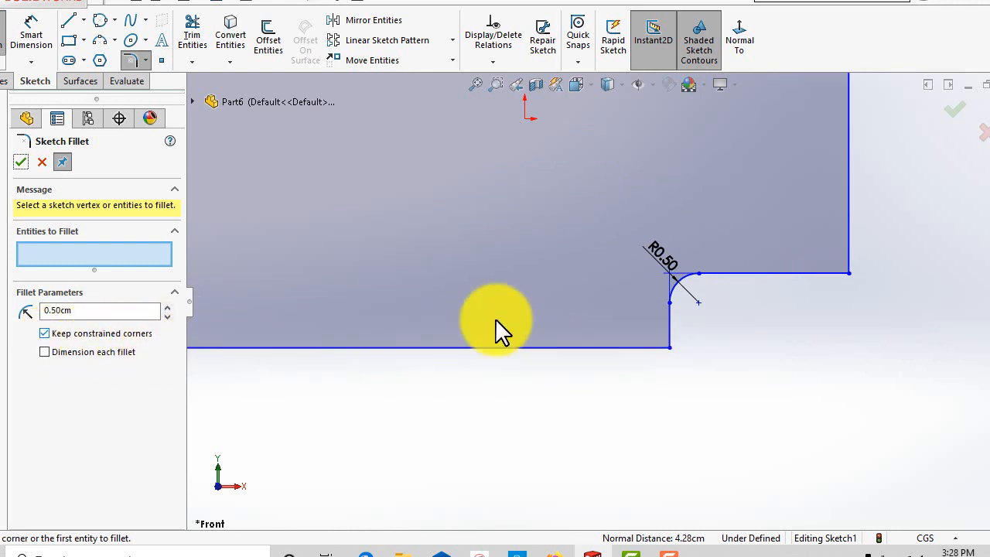
scroll(750, 248, down, 2)
scroll(652, 273, up, 1)
scroll(606, 292, down, 2)
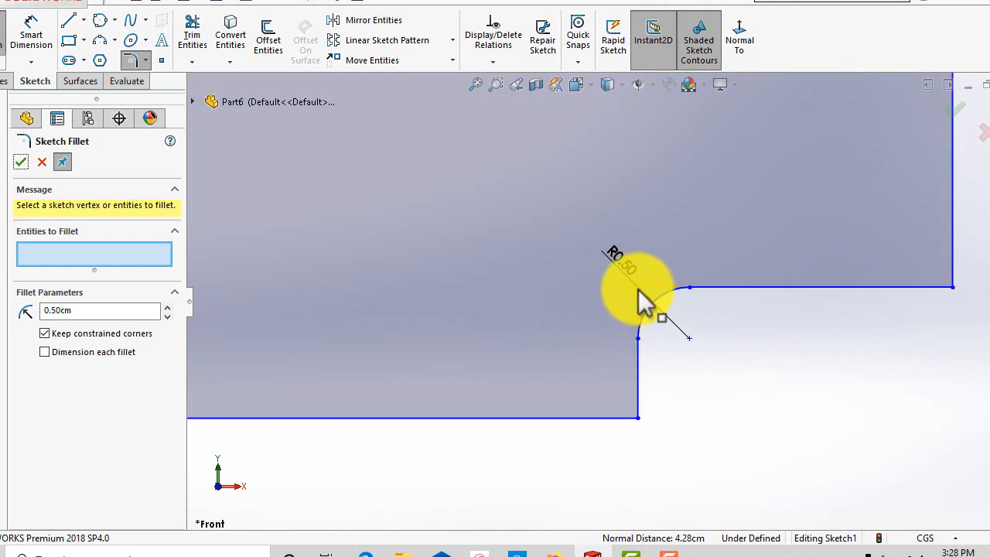
scroll(639, 292, down, 3)
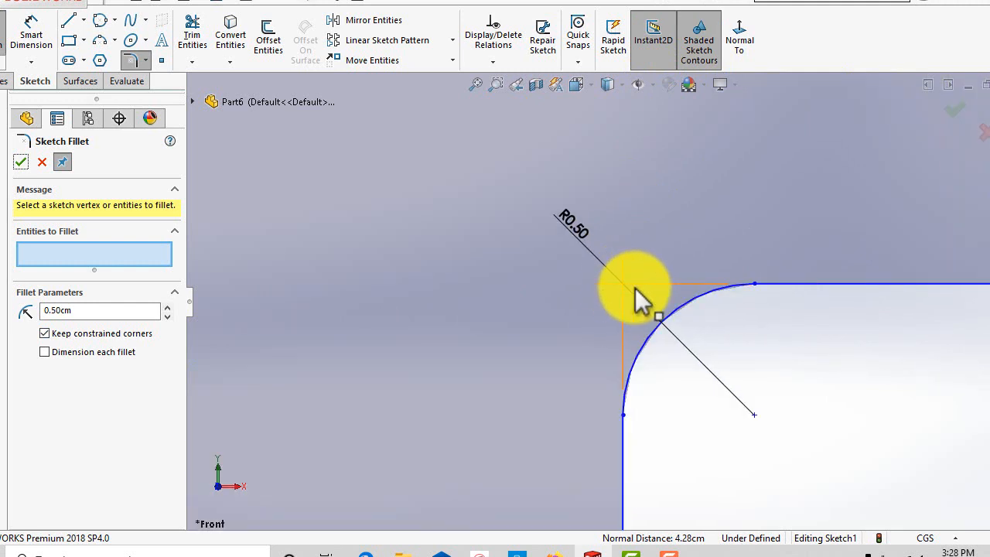
scroll(645, 271, up, 6)
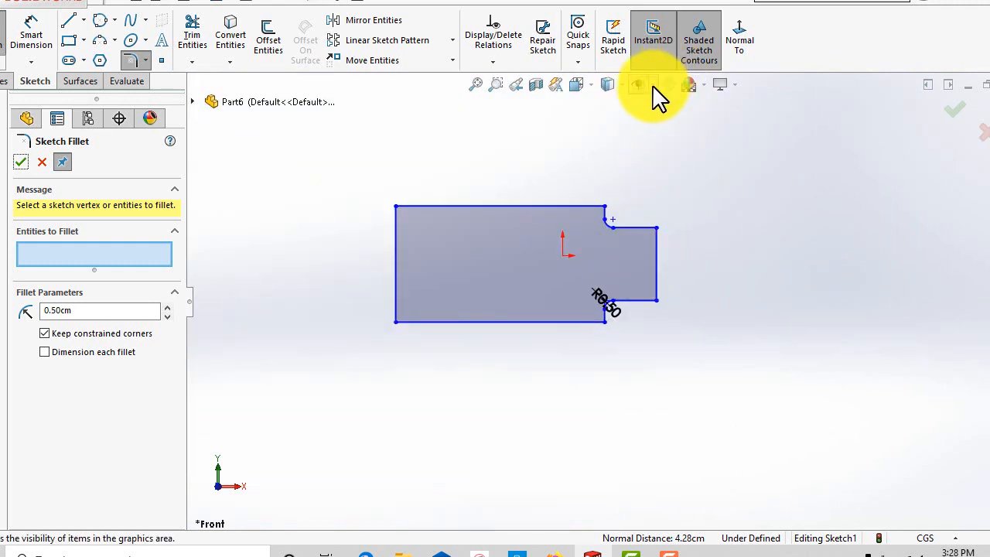
Close the Sketch Fillet command and turn on the display of sketch relations
click(654, 85)
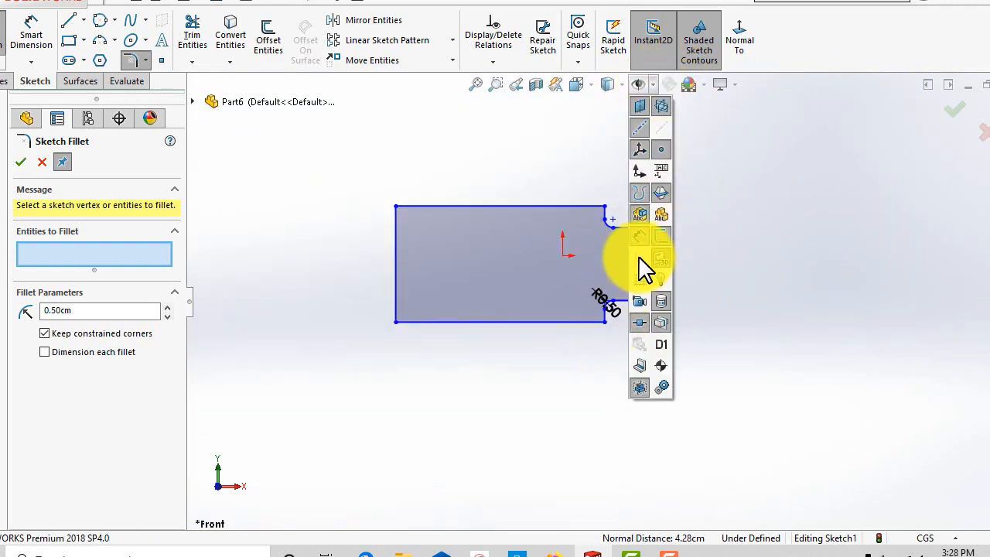
click(23, 167)
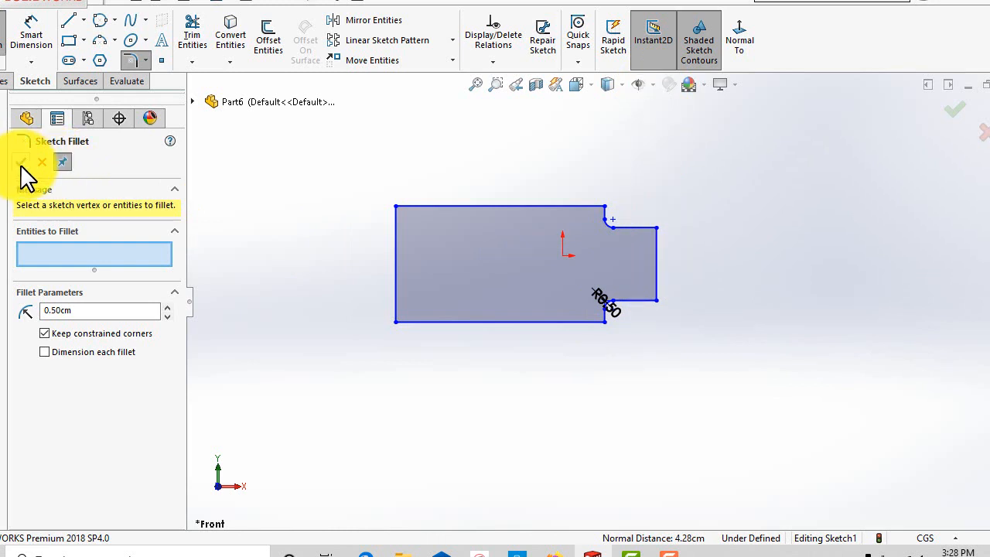
click(21, 163)
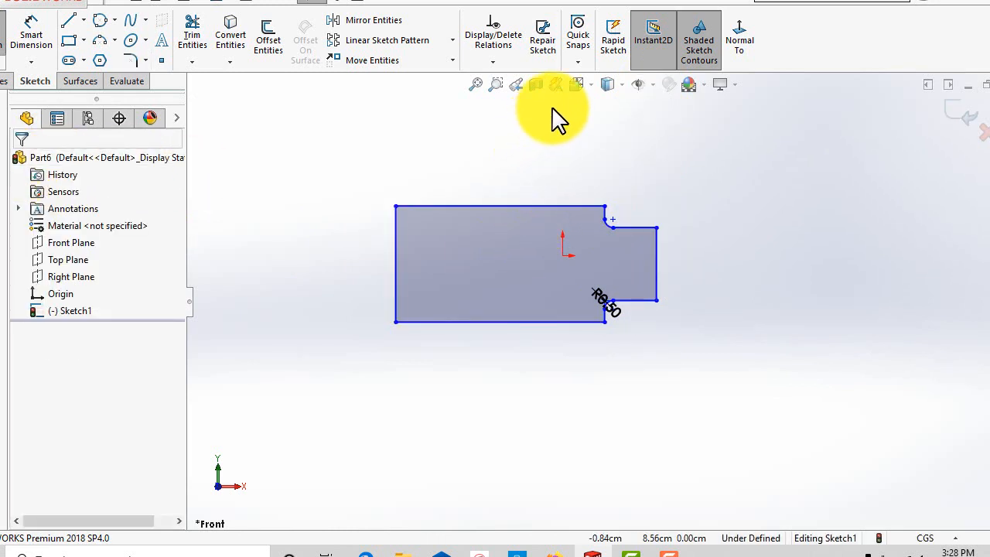
click(654, 87)
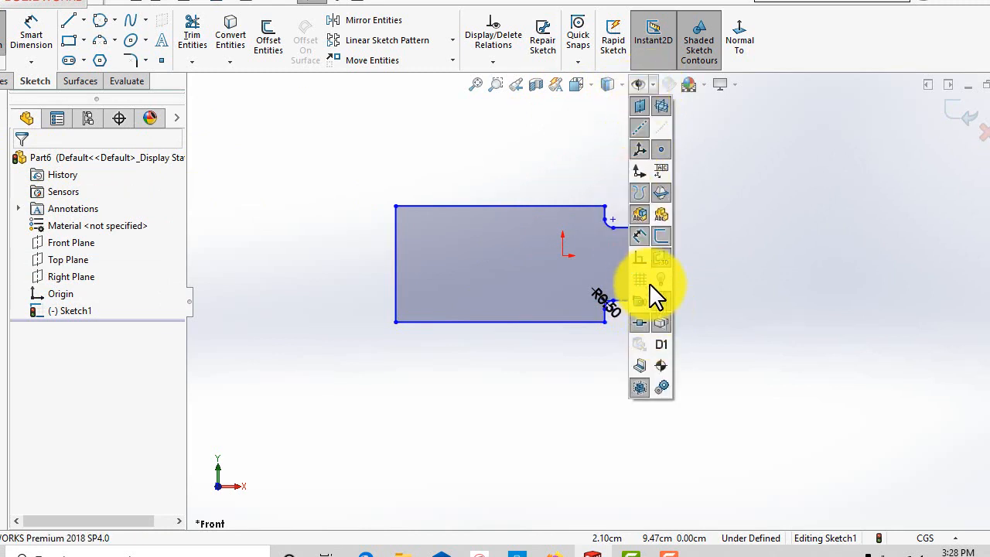
click(644, 260)
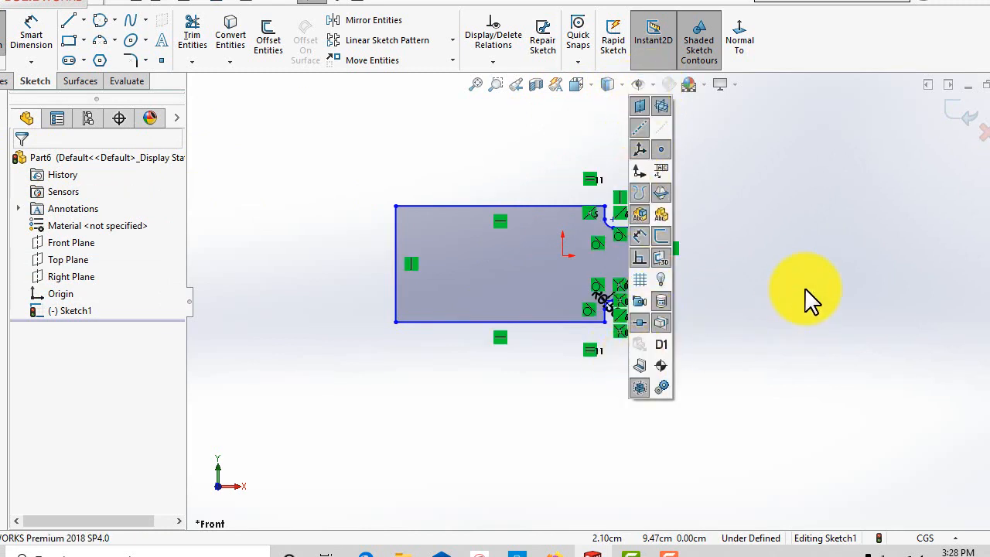
Examine the sketch relations around the lower and upper filleted corners of the profile
scroll(634, 331, up, 3)
scroll(570, 249, up, 3)
scroll(645, 272, up, 2)
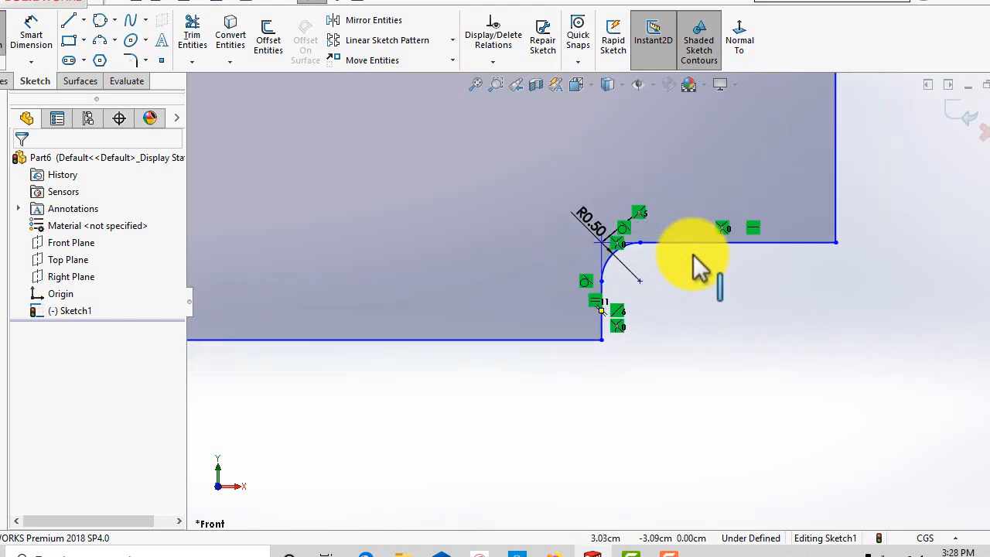
scroll(541, 221, up, 4)
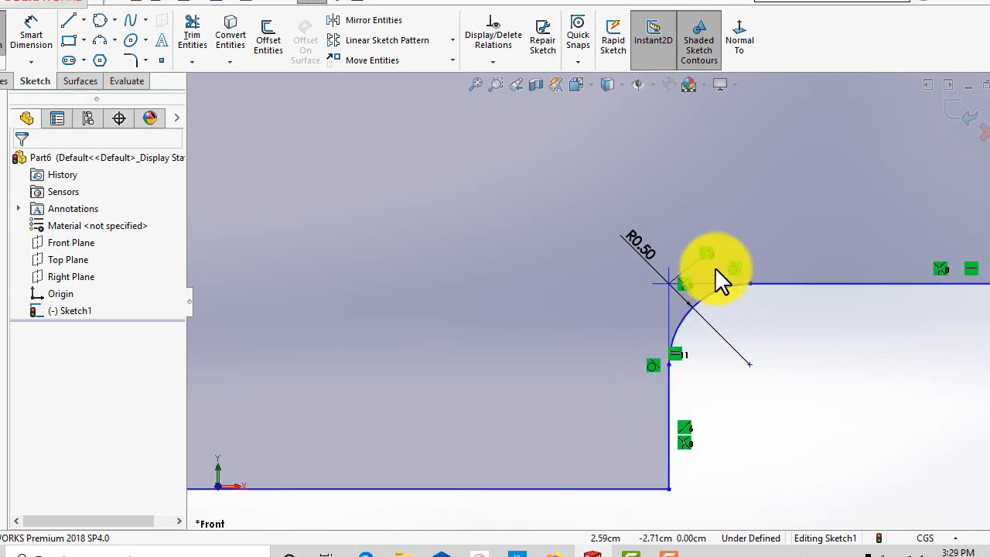
scroll(623, 291, up, 3)
scroll(617, 281, down, 6)
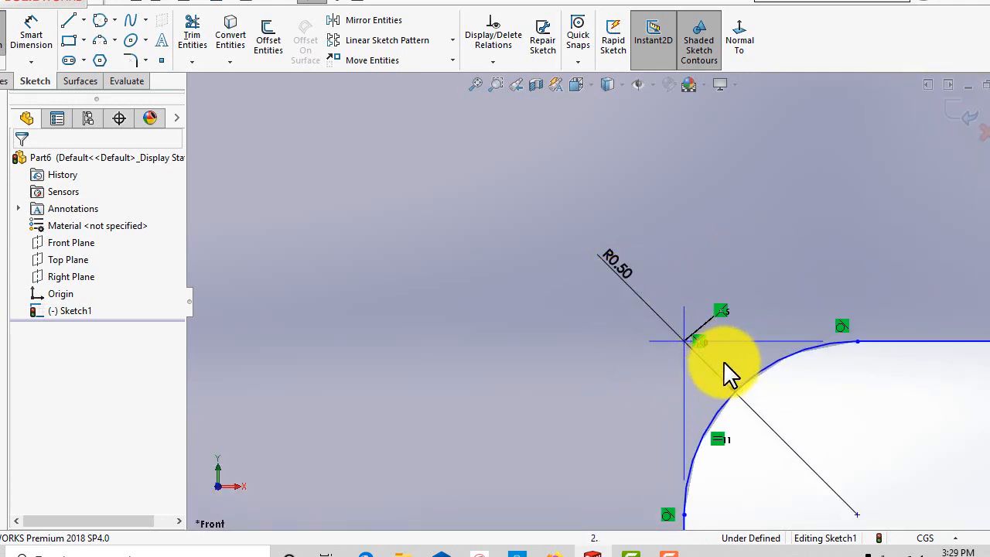
scroll(858, 378, up, 10)
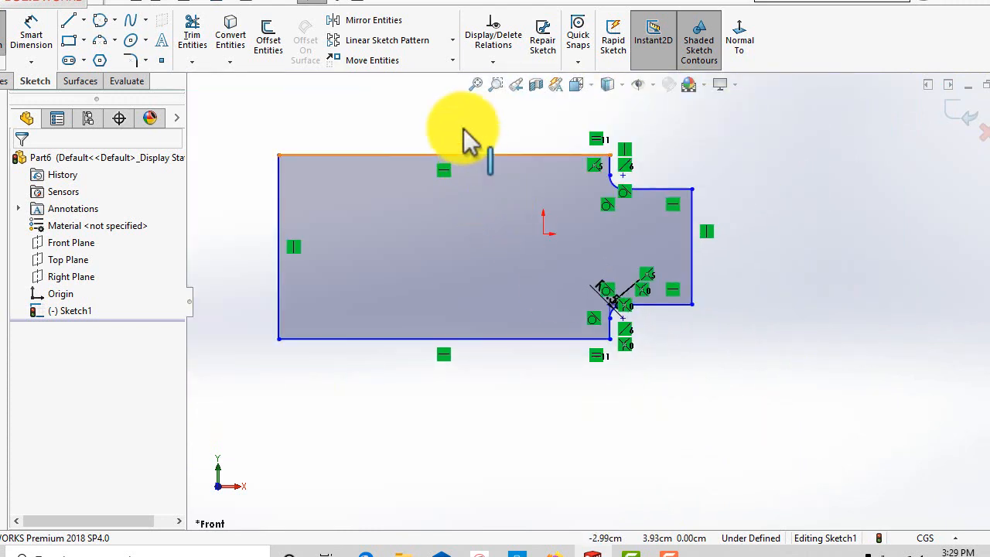
scroll(541, 163, down, 3)
scroll(663, 269, up, 2)
scroll(548, 194, down, 2)
scroll(495, 302, up, 3)
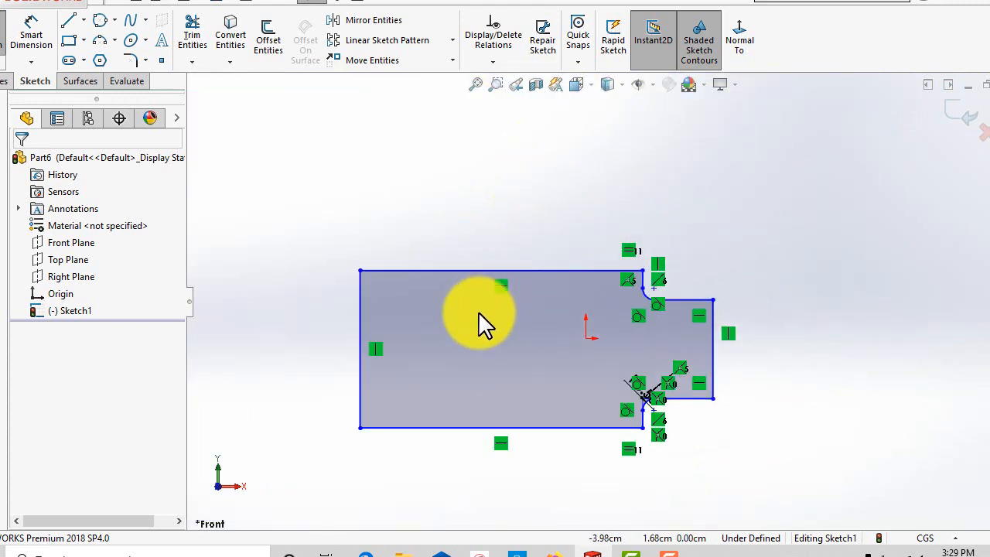
scroll(570, 379, down, 4)
scroll(719, 213, down, 3)
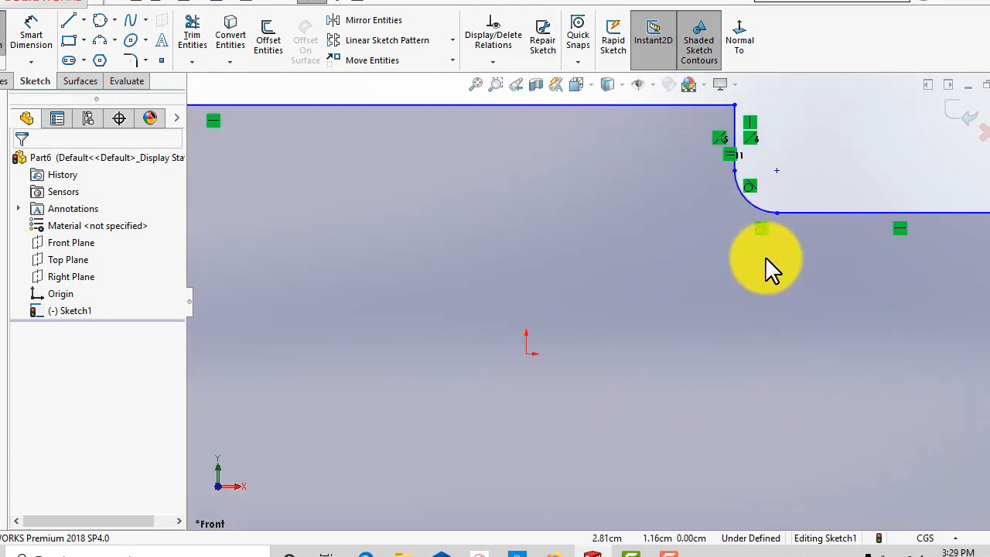
scroll(751, 265, up, 4)
scroll(640, 424, down, 4)
scroll(640, 418, up, 5)
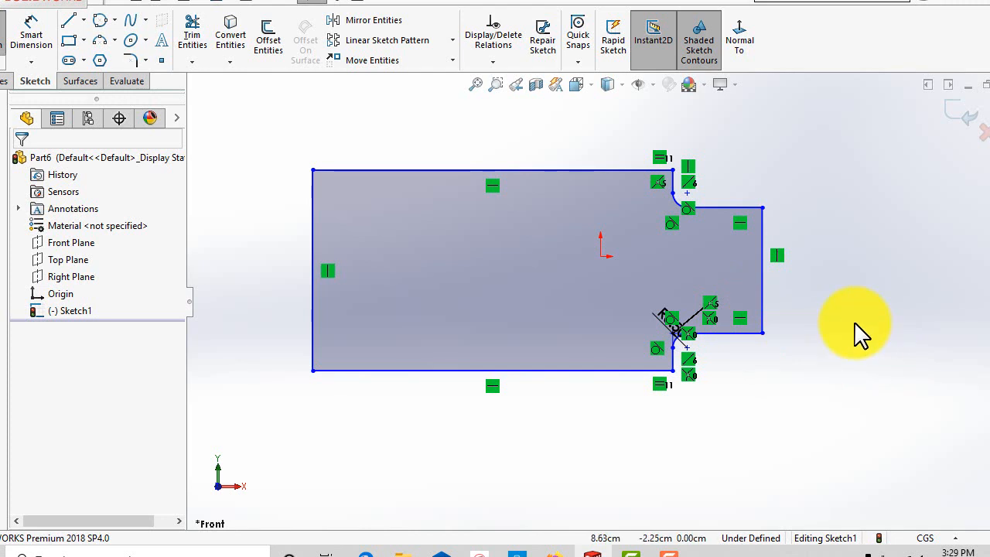
Undo the two inner corner fillets and clear the selection
key(ctrl+z)
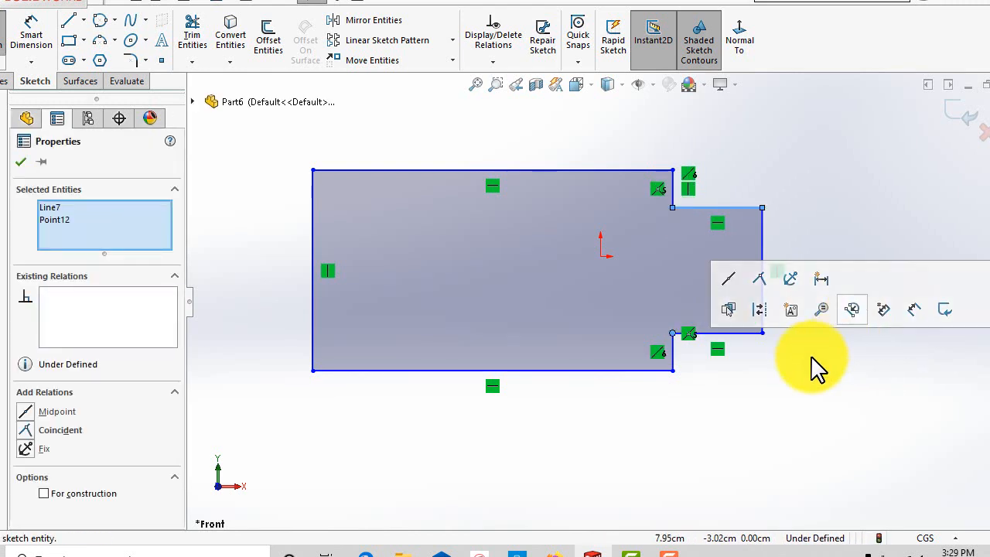
click(727, 360)
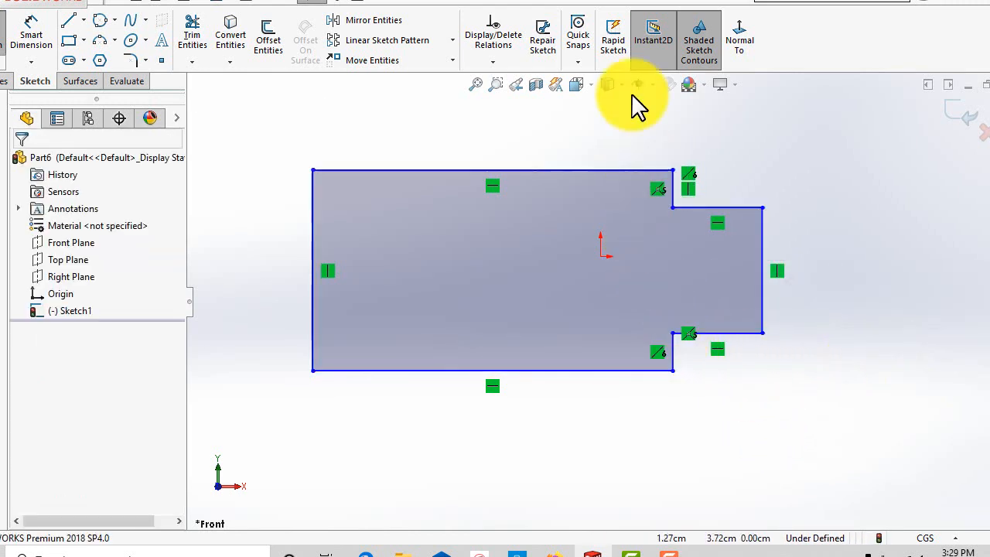
click(653, 85)
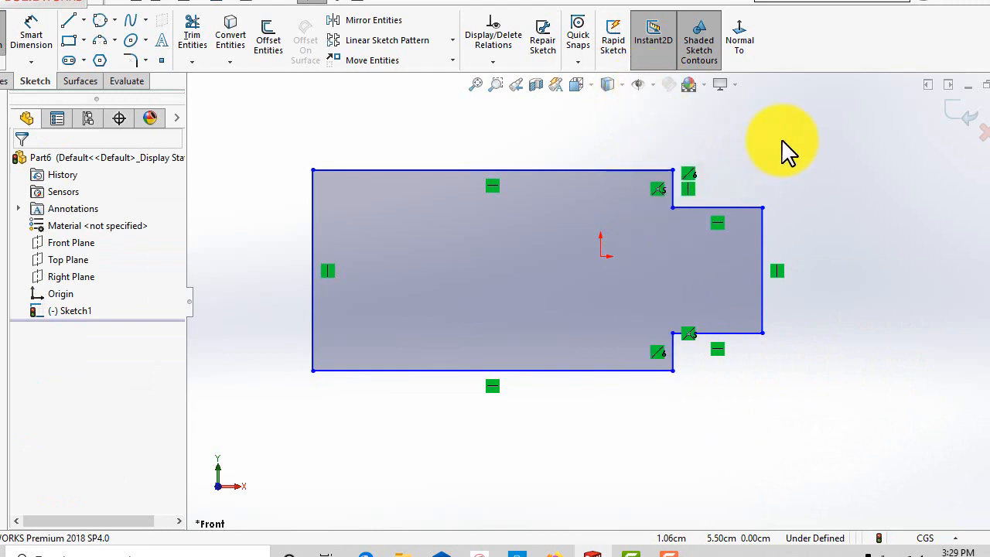
Add a 0.5 cm sketch fillet at the upper inner corner with Keep constrained corners turned off
click(146, 59)
click(156, 73)
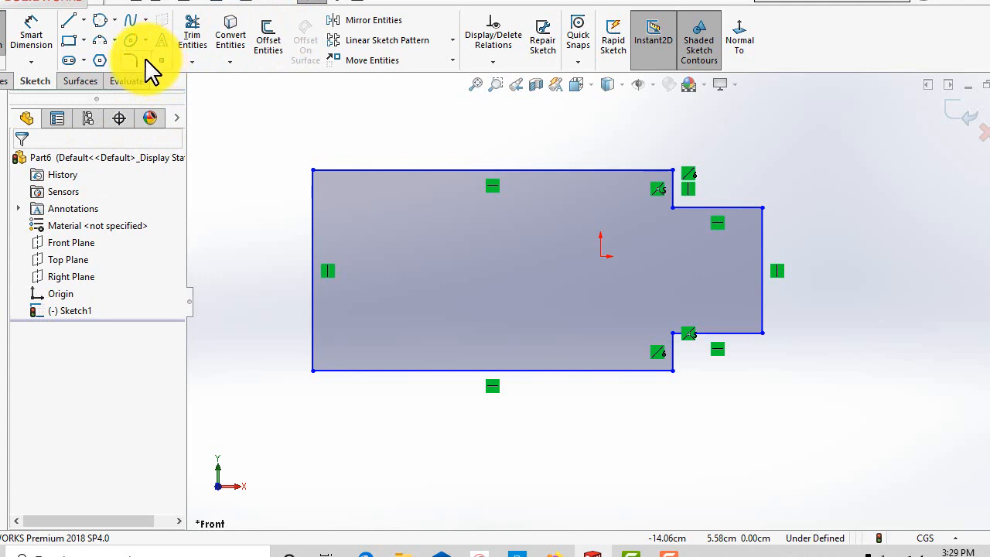
click(145, 59)
click(159, 83)
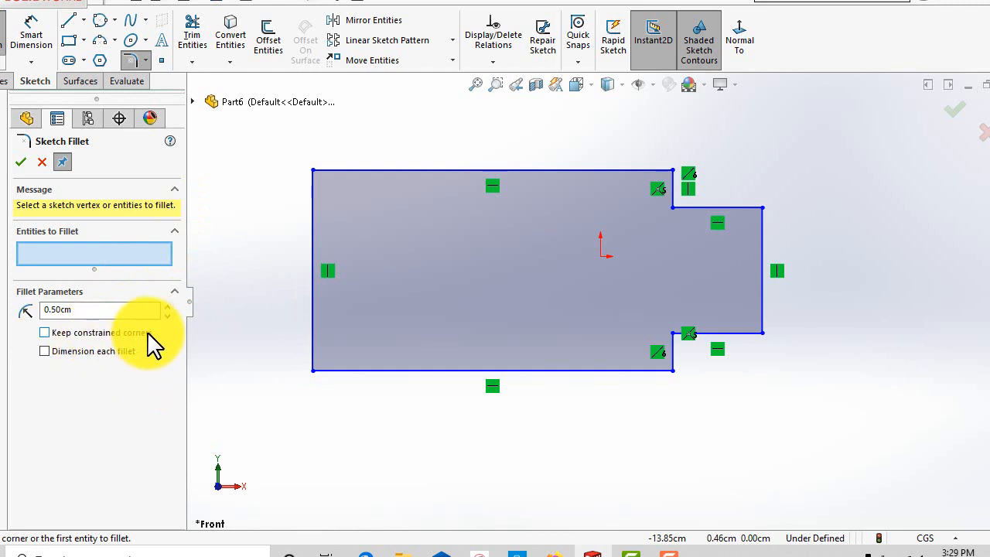
scroll(643, 221, down, 2)
scroll(654, 234, up, 2)
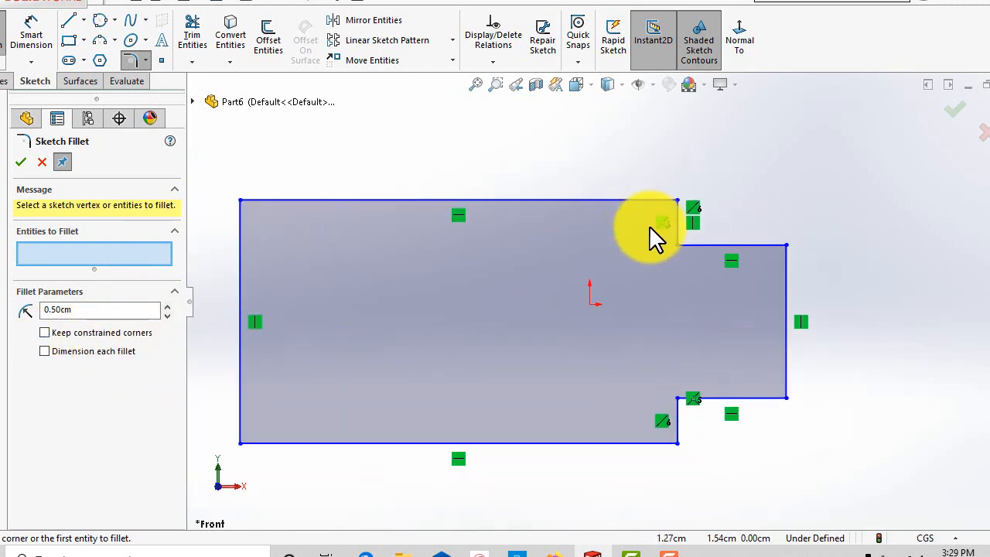
scroll(690, 253, down, 2)
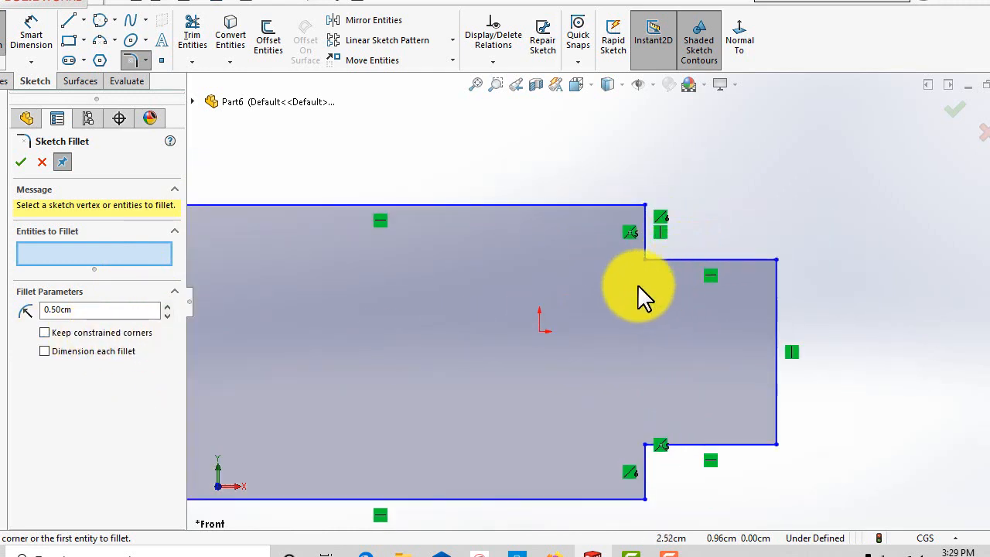
click(645, 240)
click(676, 260)
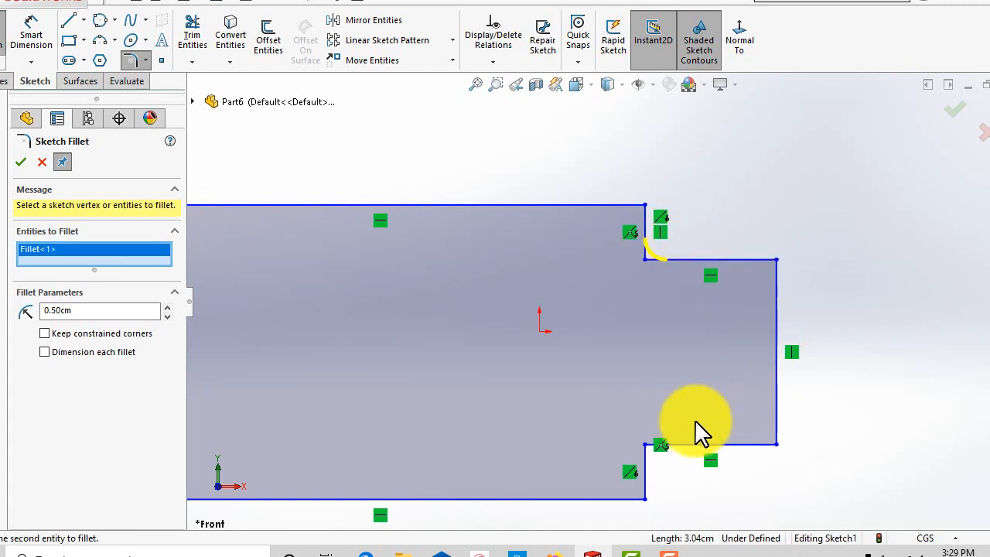
Add a 0.5 cm fillet at the lower inner corner, accept deleting the corner's geometry relations, and create both inner corner fillets
click(657, 447)
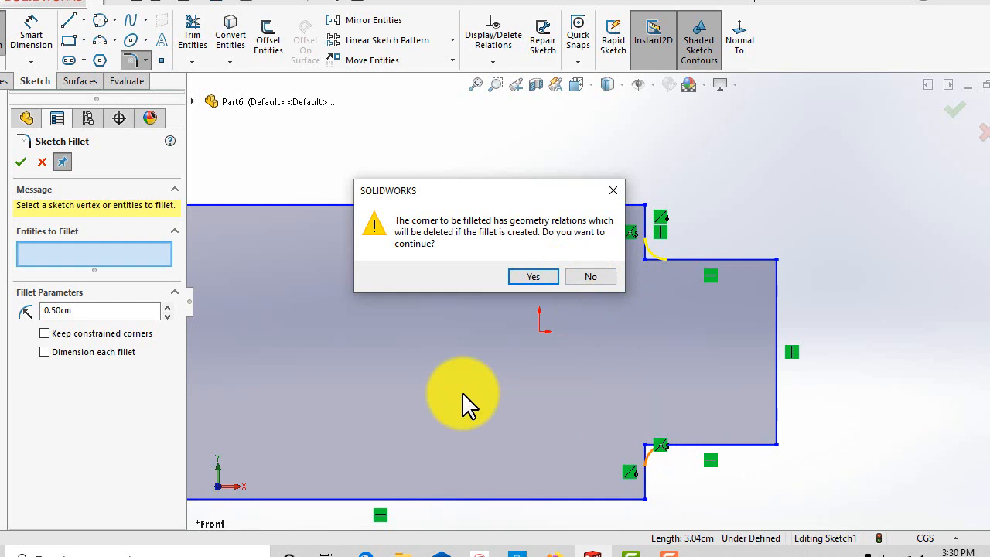
click(531, 276)
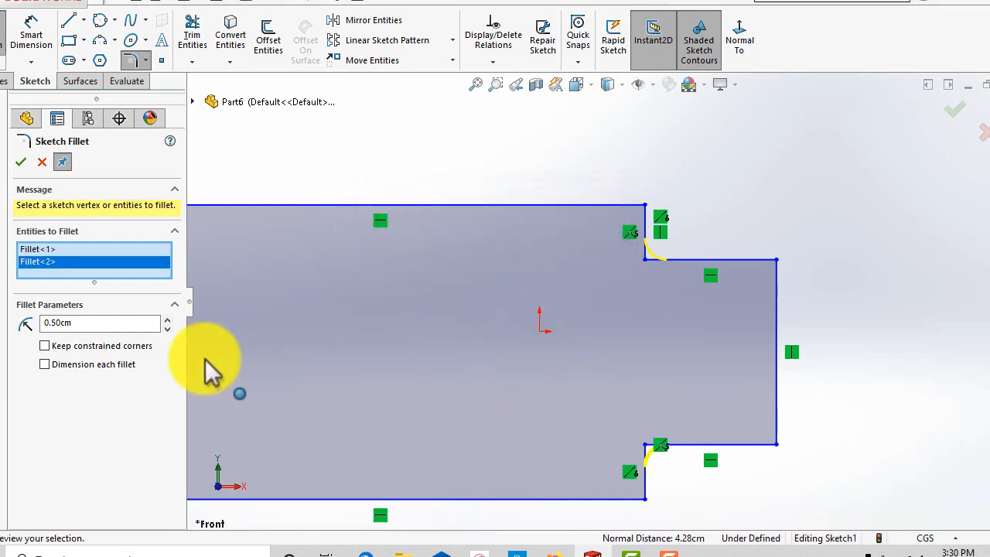
click(20, 161)
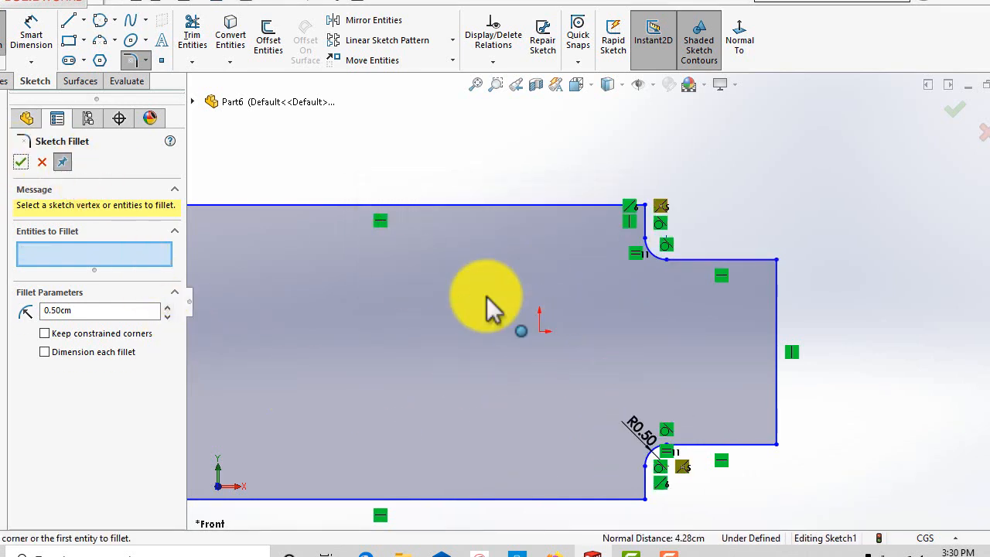
Examine the sketch relations and the radius dimension at the two filleted inner corners
scroll(510, 313, up, 1)
scroll(625, 409, down, 4)
scroll(558, 334, down, 3)
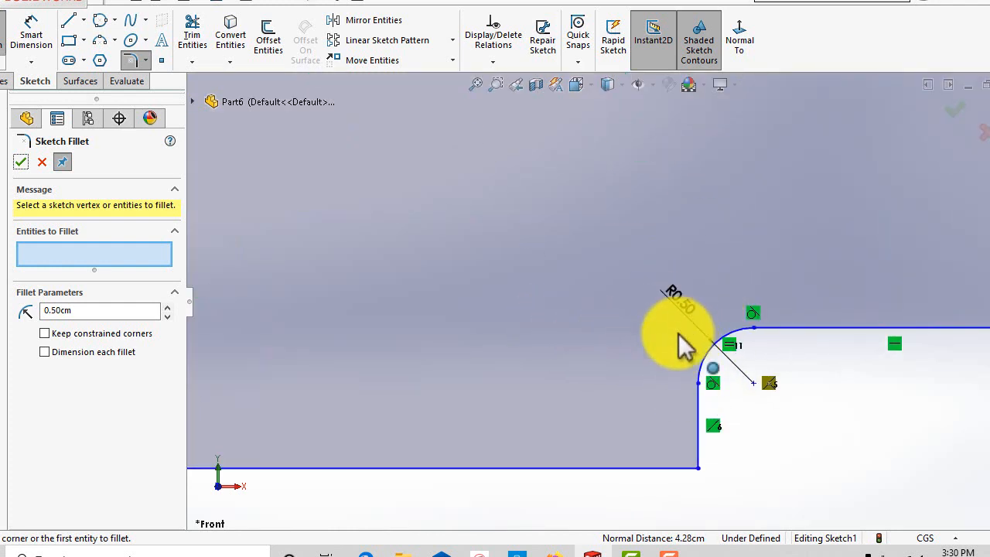
scroll(680, 343, up, 5)
scroll(591, 197, down, 1)
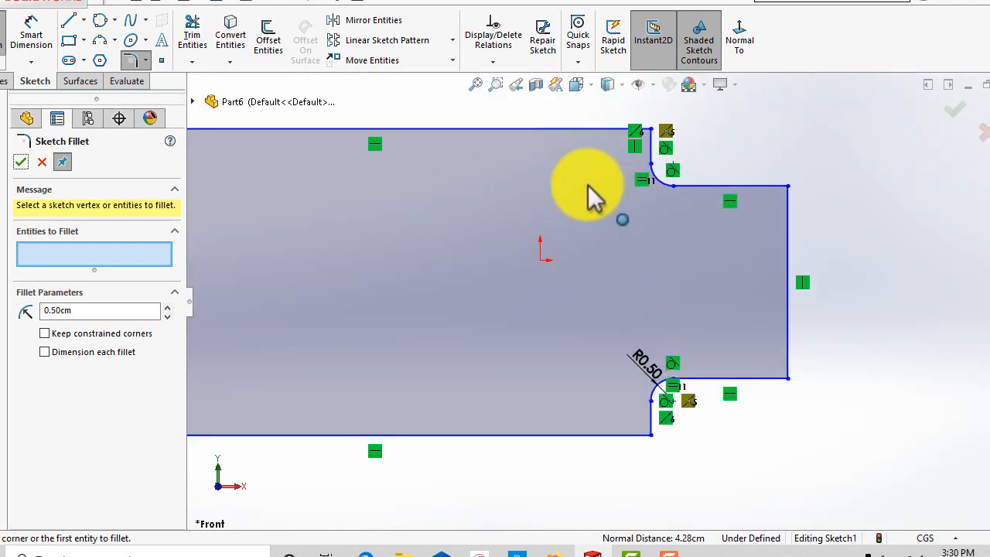
scroll(639, 220, down, 3)
scroll(638, 245, up, 5)
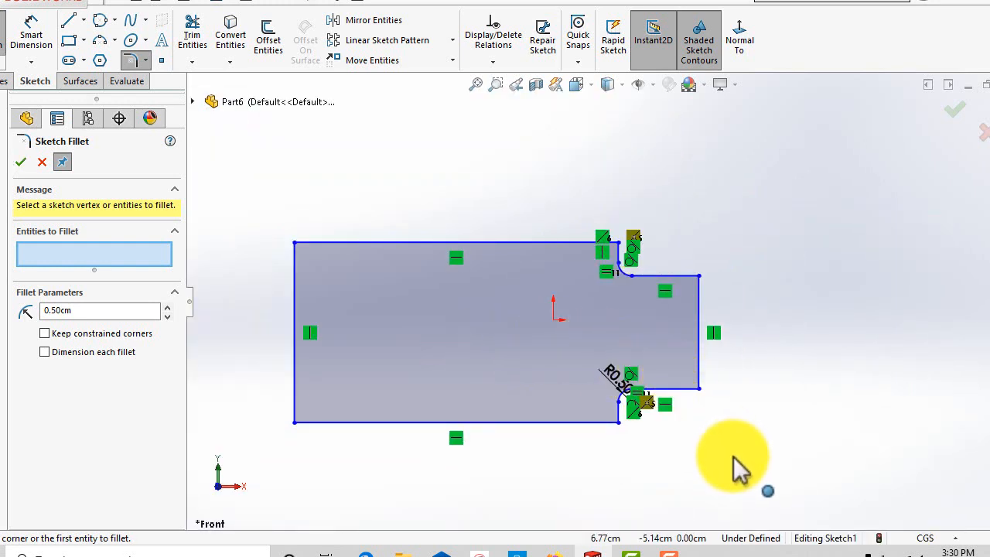
scroll(402, 394, down, 3)
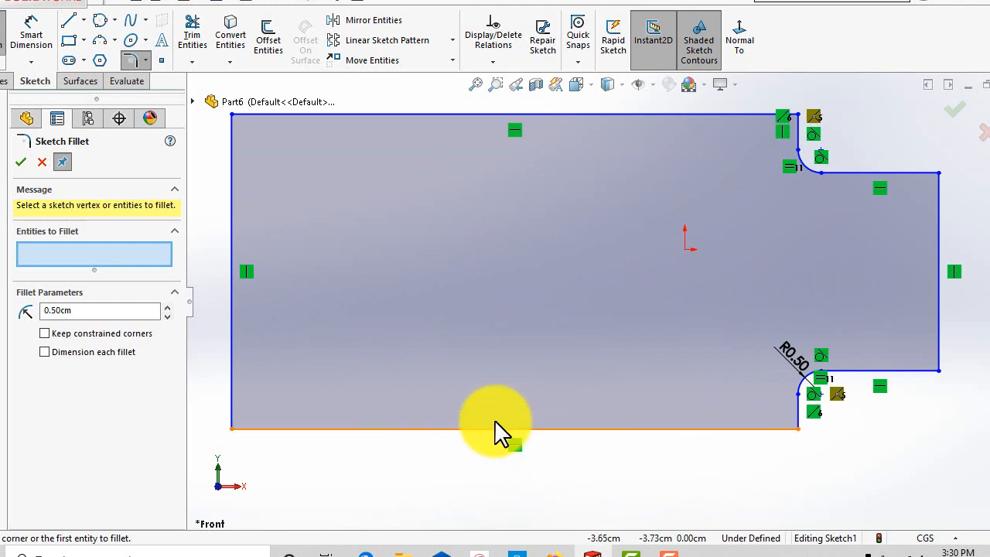
scroll(490, 459, up, 2)
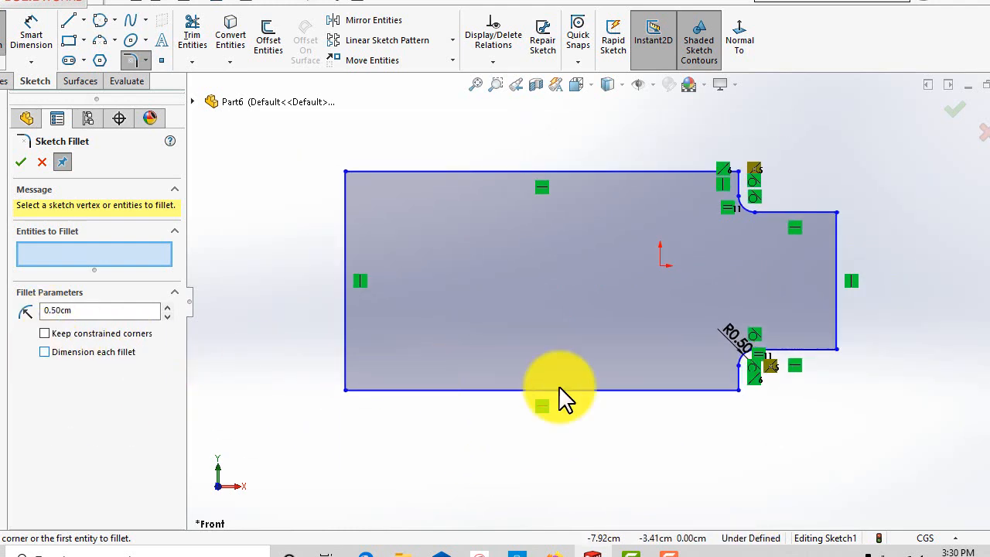
scroll(711, 364, down, 2)
click(768, 363)
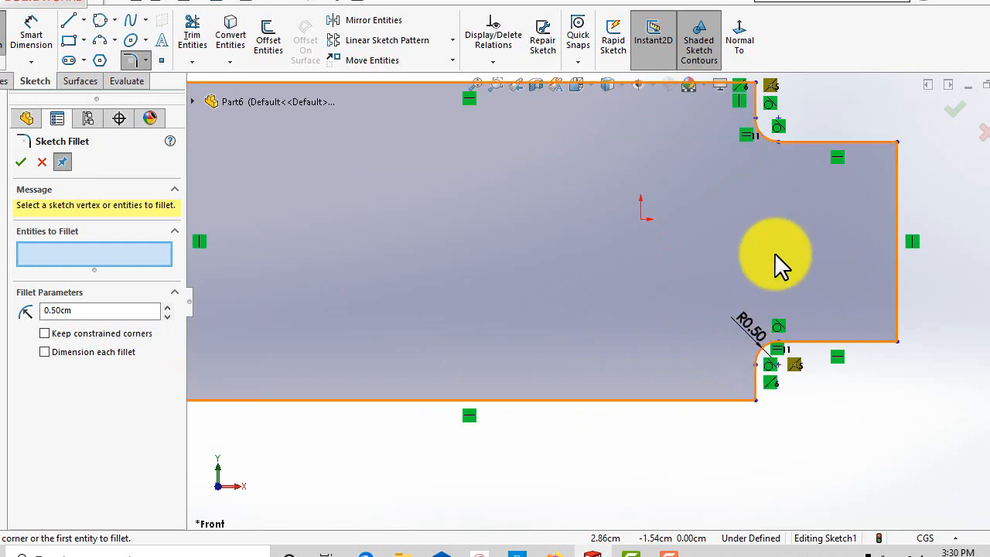
click(752, 327)
Close the Sketch Fillet command and set the lower inner fillet's radius dimension to 0.75 cm
click(21, 163)
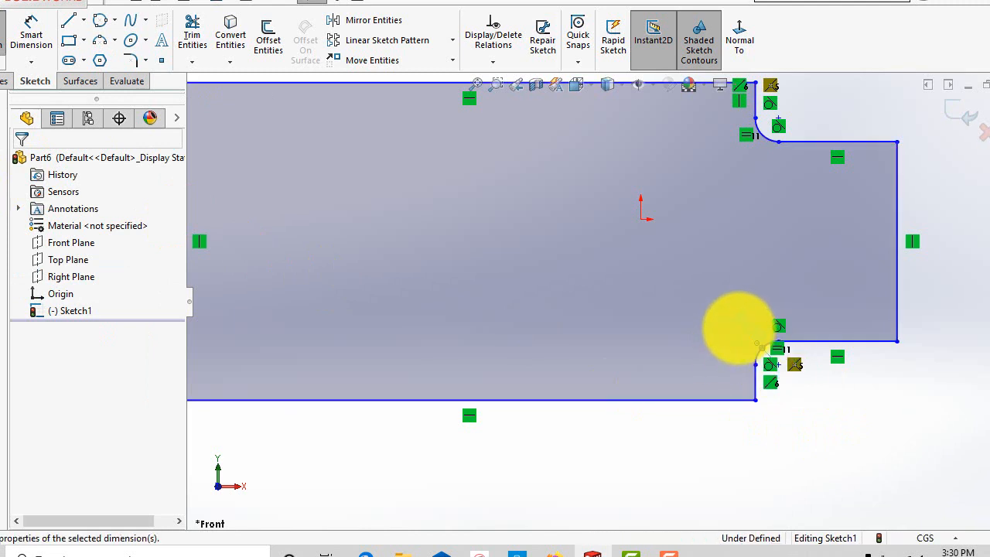
double_click(738, 327)
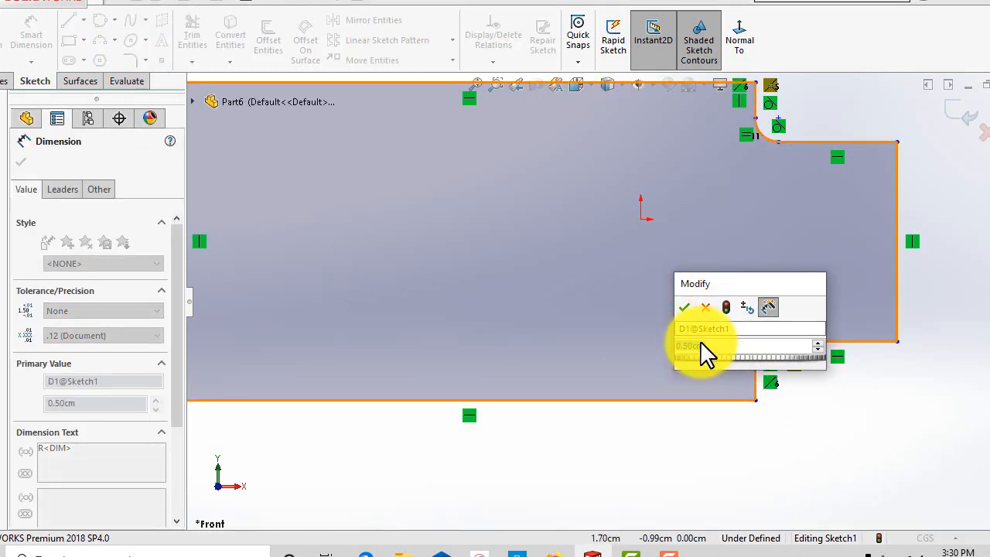
text(0.7)
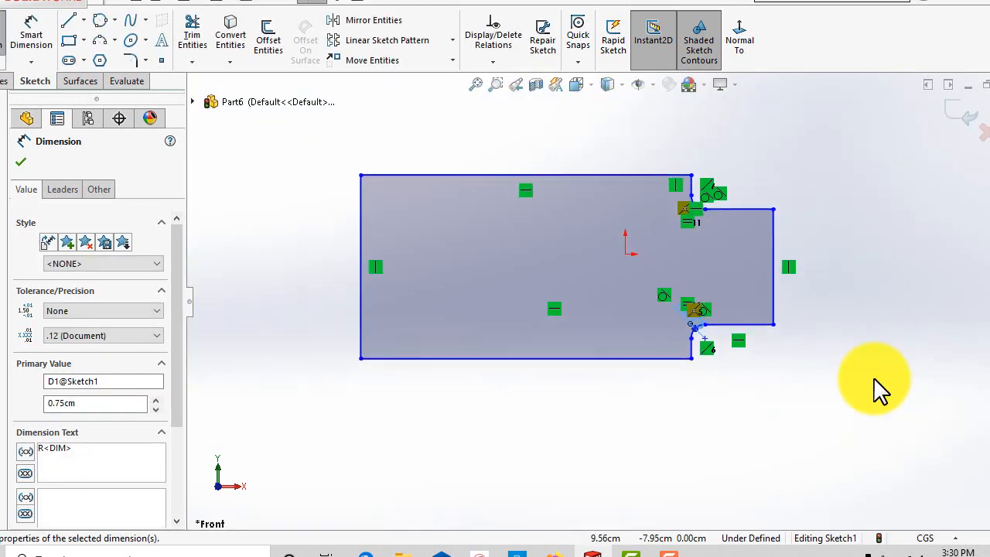
scroll(699, 263, down, 2)
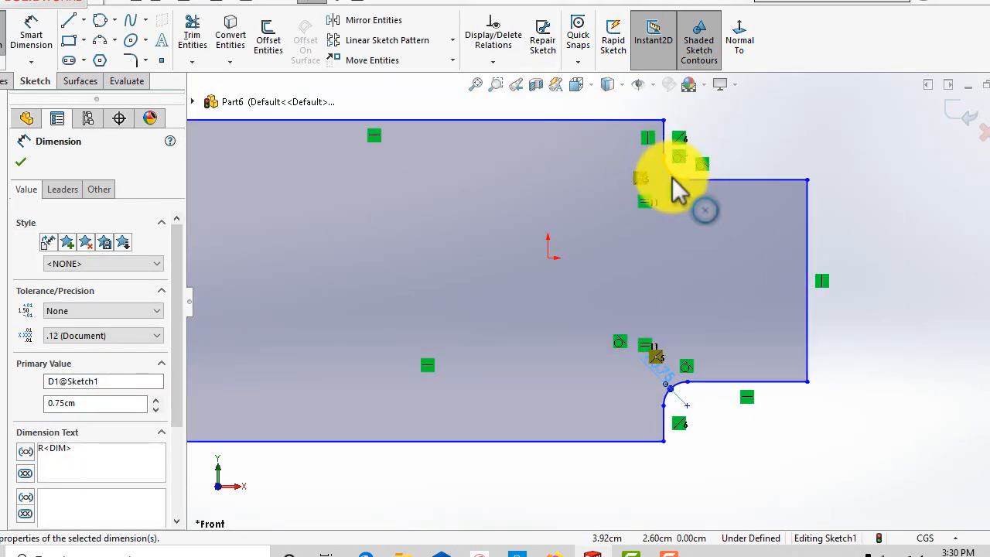
click(672, 179)
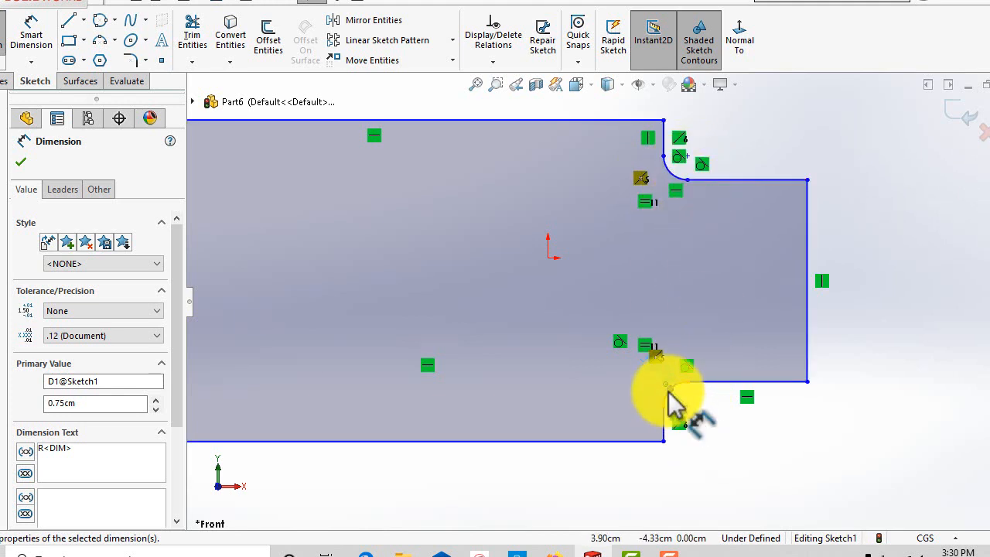
click(20, 162)
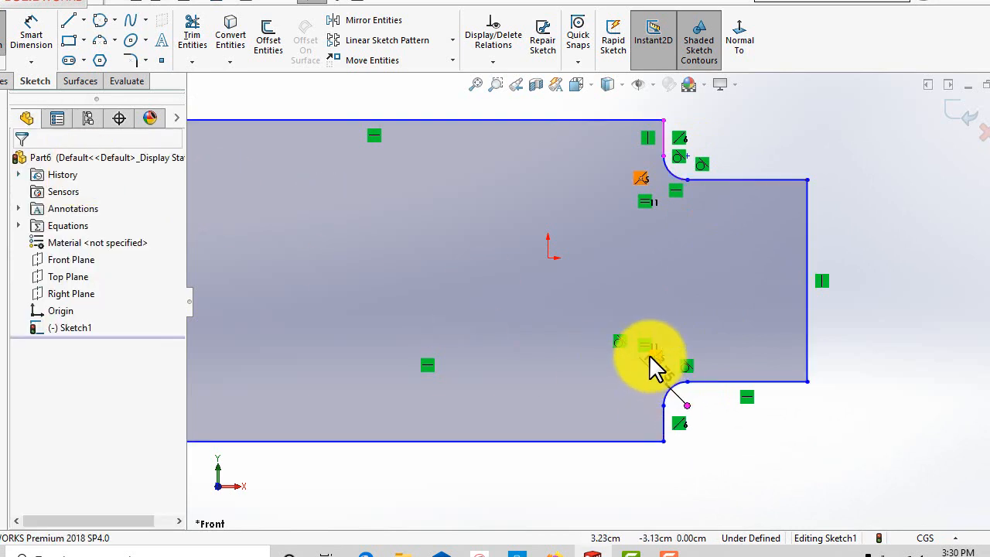
Try to add a radius dimension to the upper inner fillet with Smart Dimension, and cancel the over-defining dimension
scroll(654, 365, down, 3)
scroll(674, 390, up, 3)
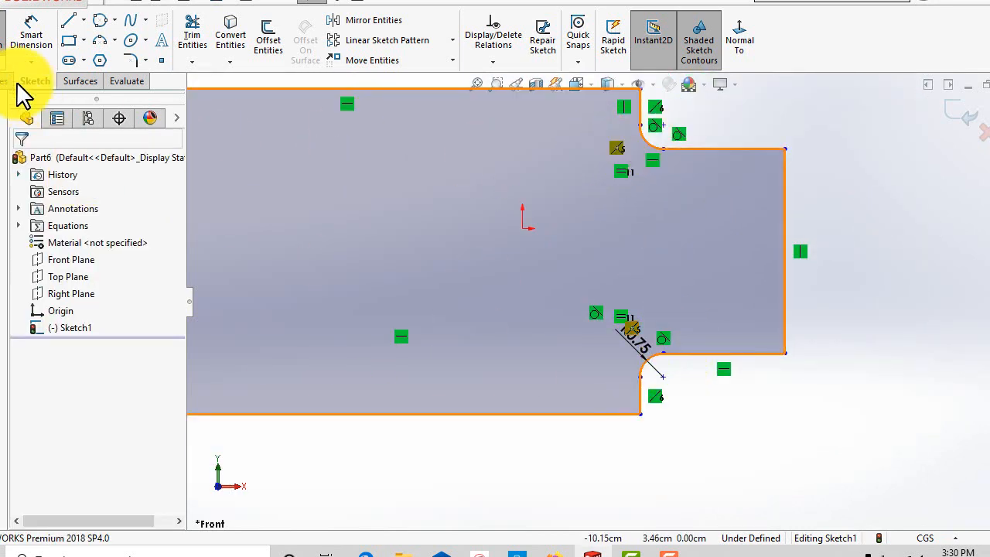
click(35, 35)
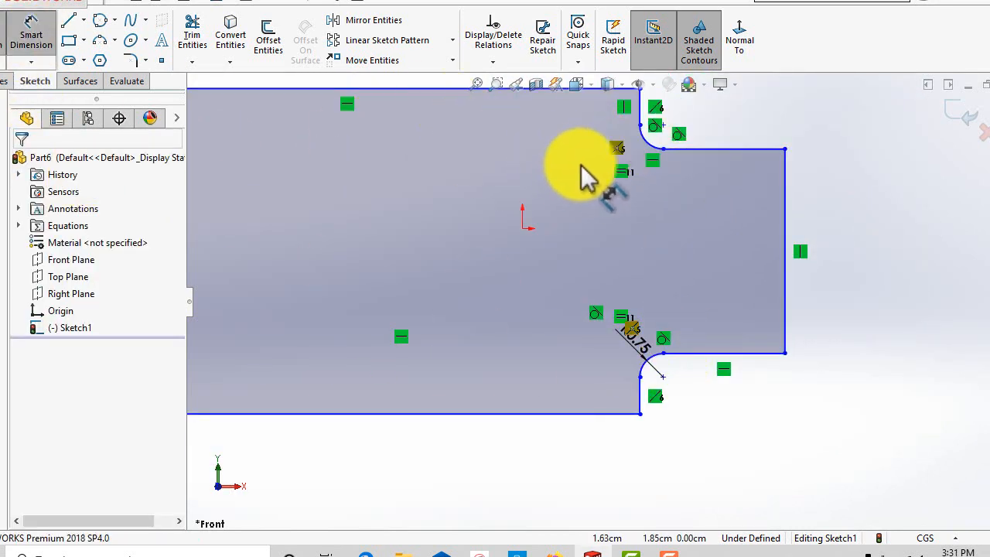
click(651, 155)
click(566, 202)
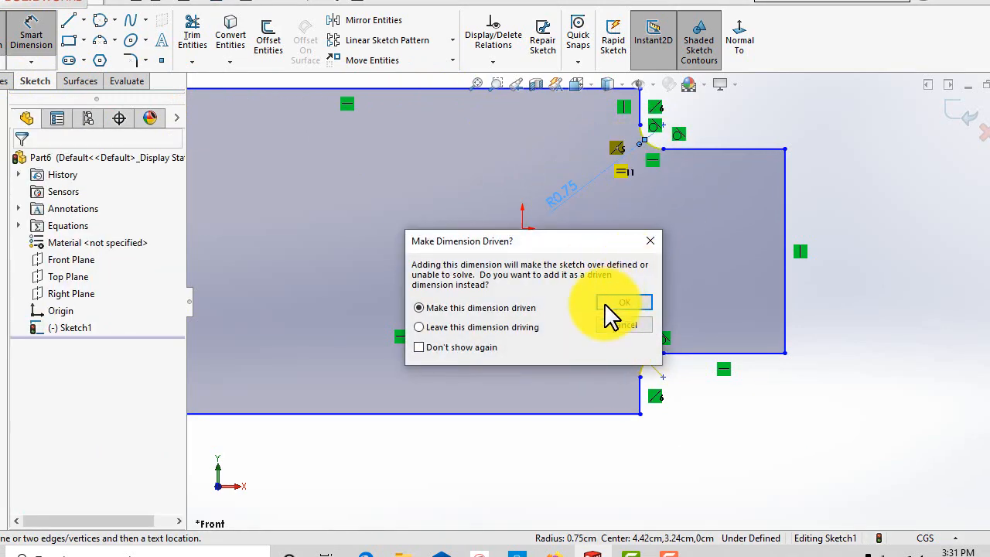
click(647, 330)
scroll(782, 439, up, 4)
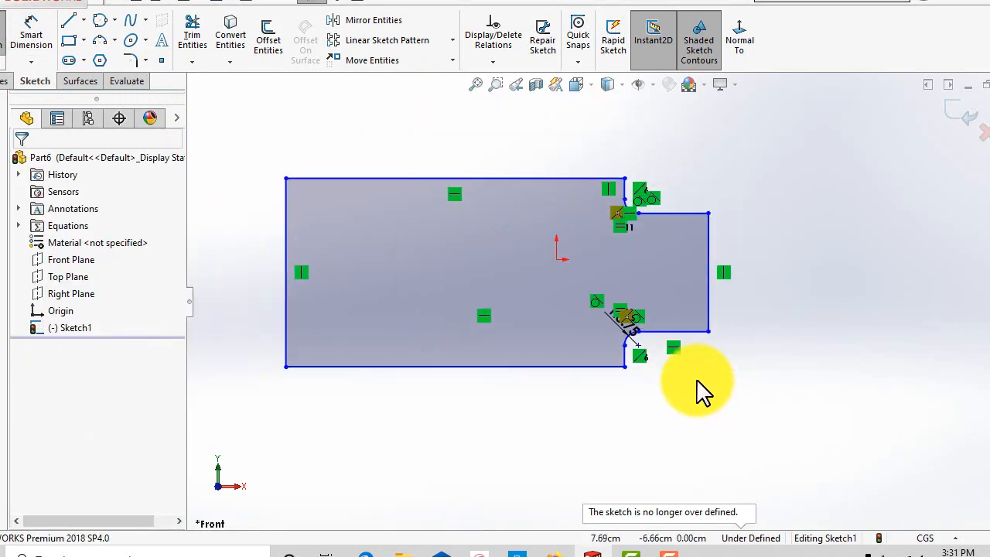
Undo the radius change and both inner corner fillets, and clear the selection
scroll(491, 300, down, 3)
scroll(471, 295, up, 3)
scroll(624, 261, down, 4)
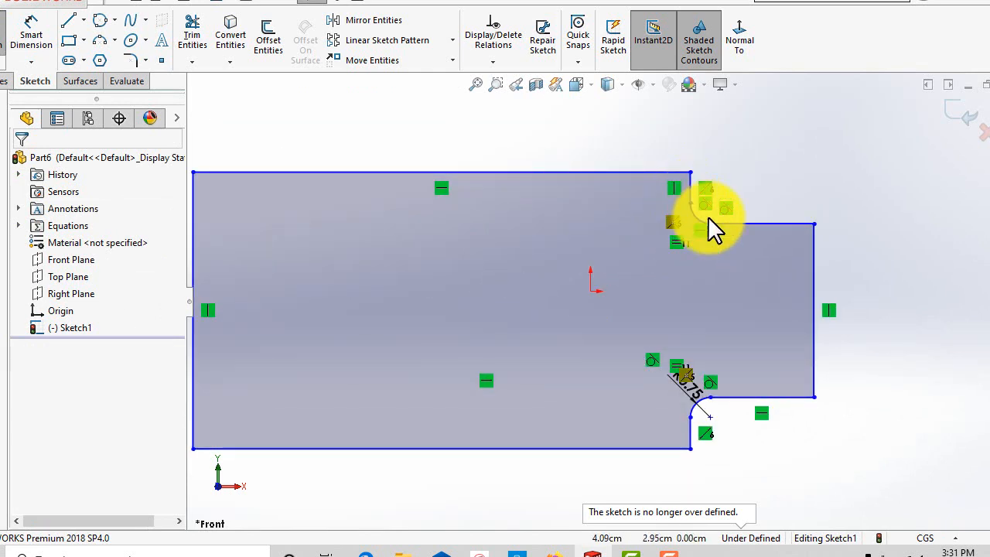
click(708, 216)
scroll(702, 405, up, 3)
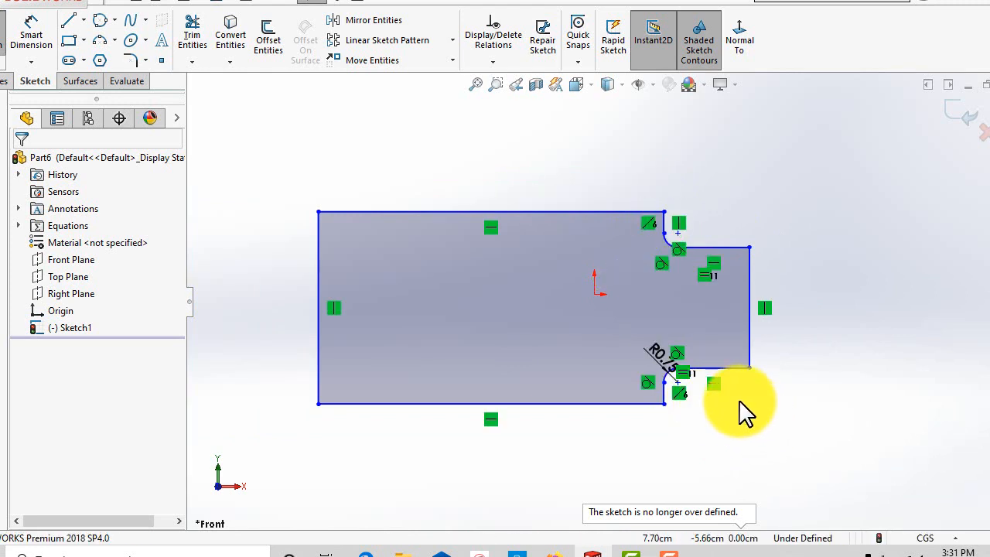
scroll(738, 400, down, 4)
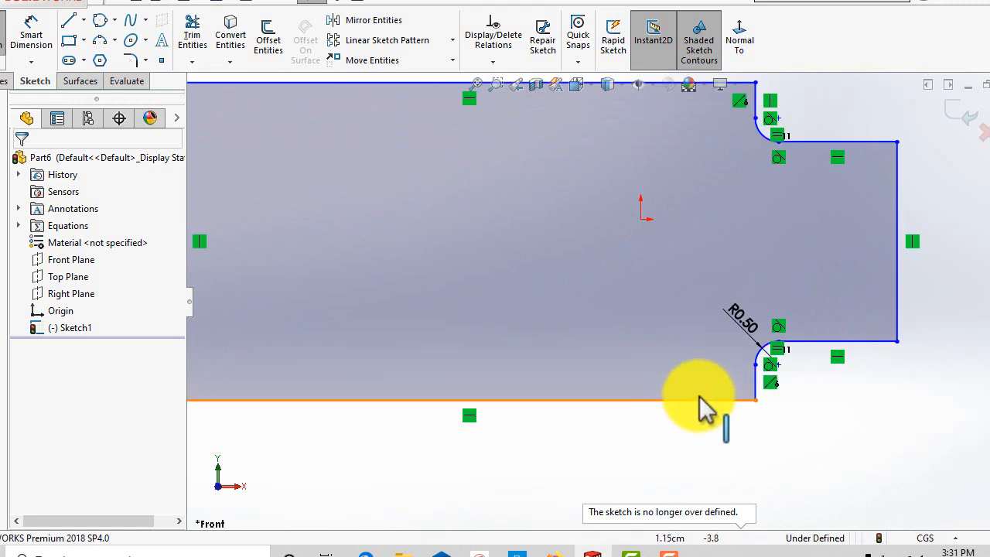
scroll(833, 431, up, 3)
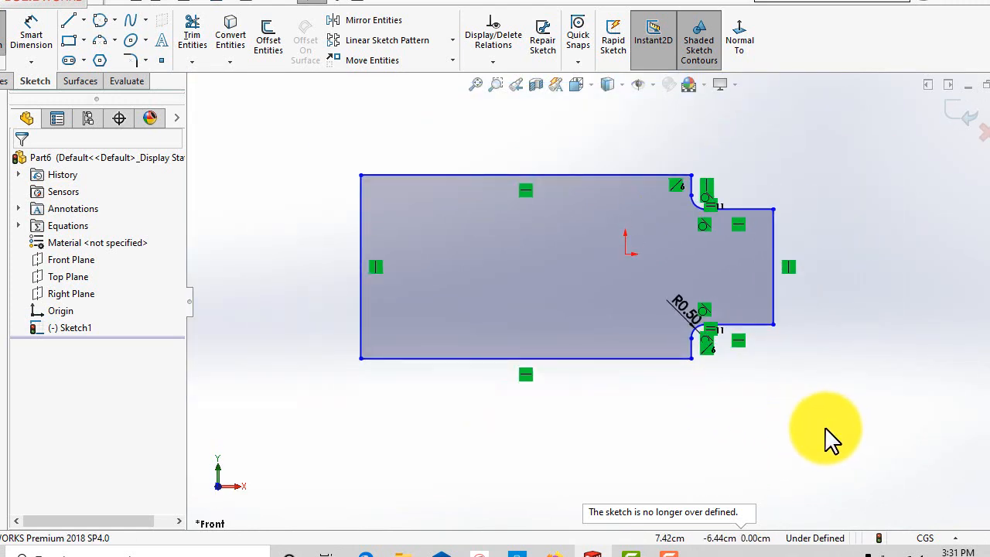
key(ctrl+z)
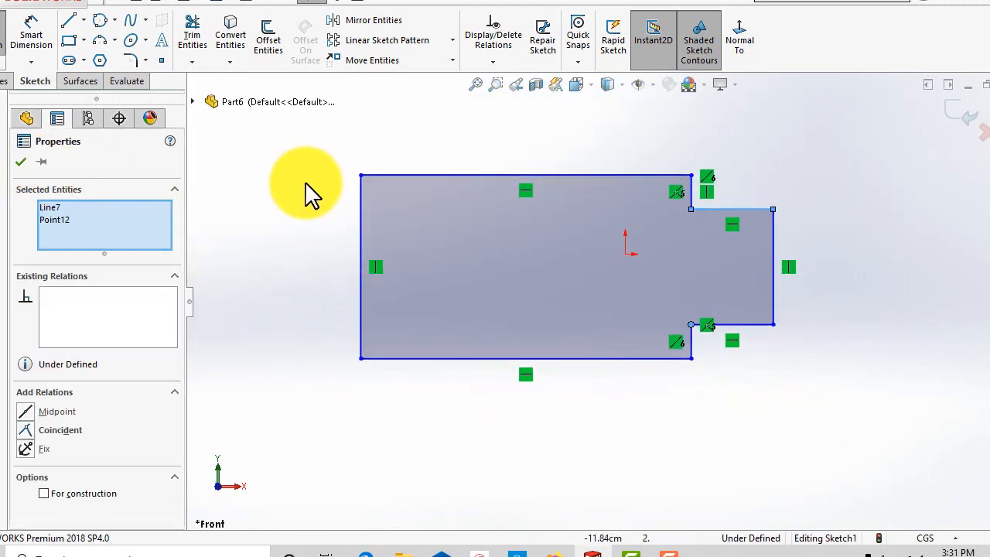
click(305, 194)
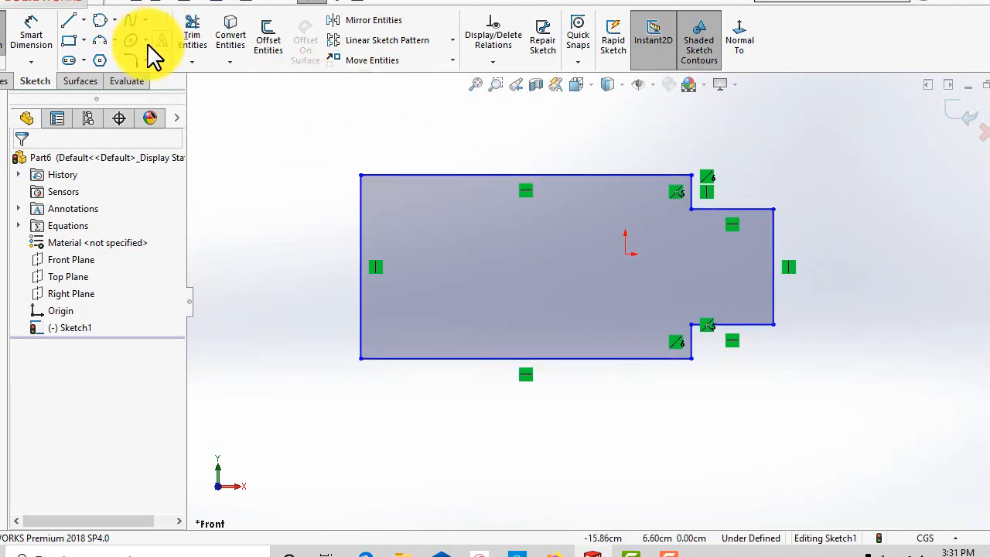
Start the Sketch Fillet command with a 0.5 cm radius and turn on Dimension each fillet
click(158, 81)
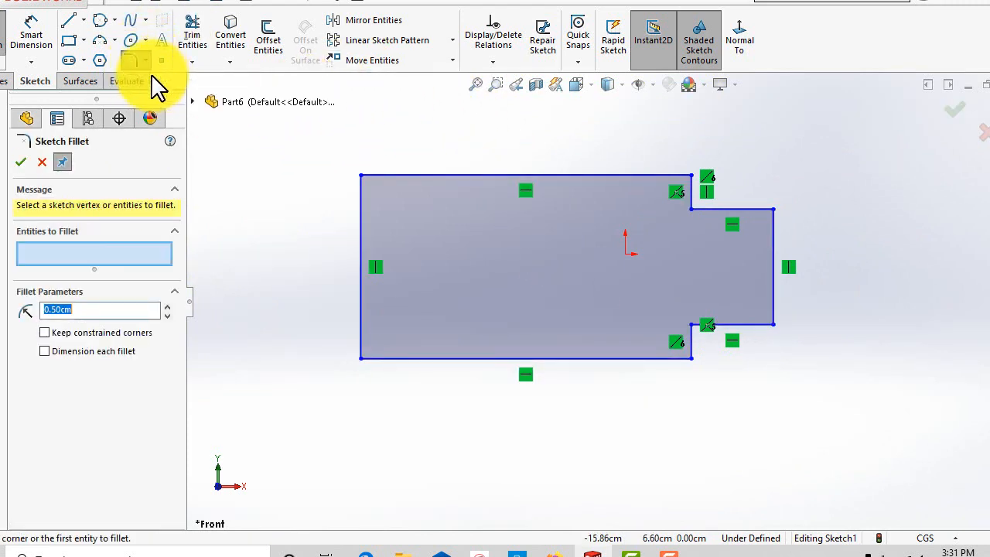
click(44, 351)
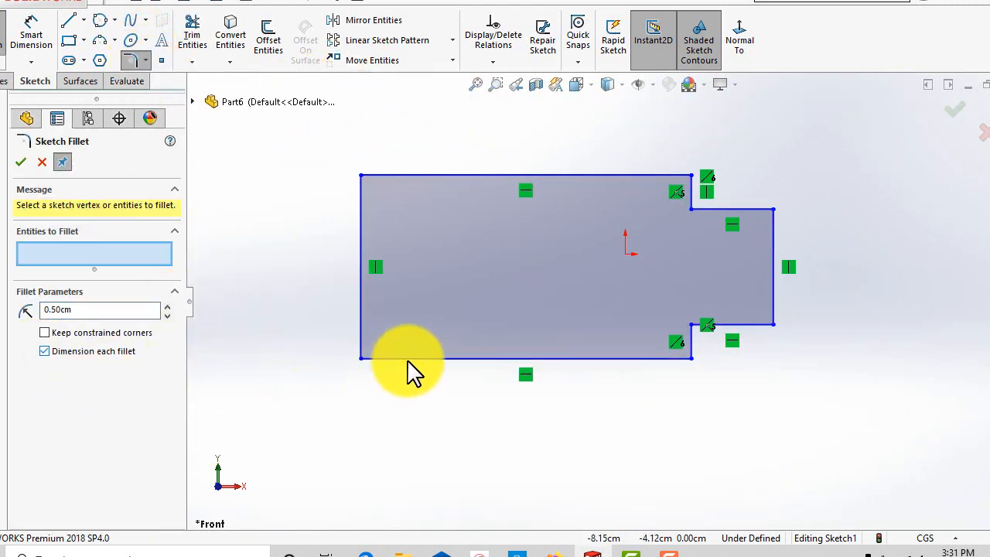
scroll(508, 309, down, 2)
scroll(614, 372, up, 3)
scroll(700, 342, down, 1)
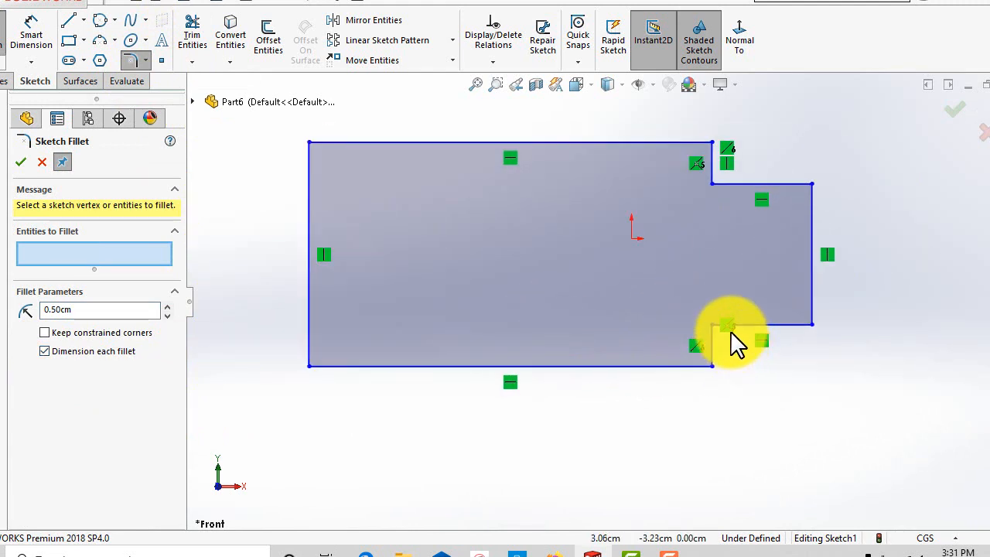
scroll(731, 340, down, 3)
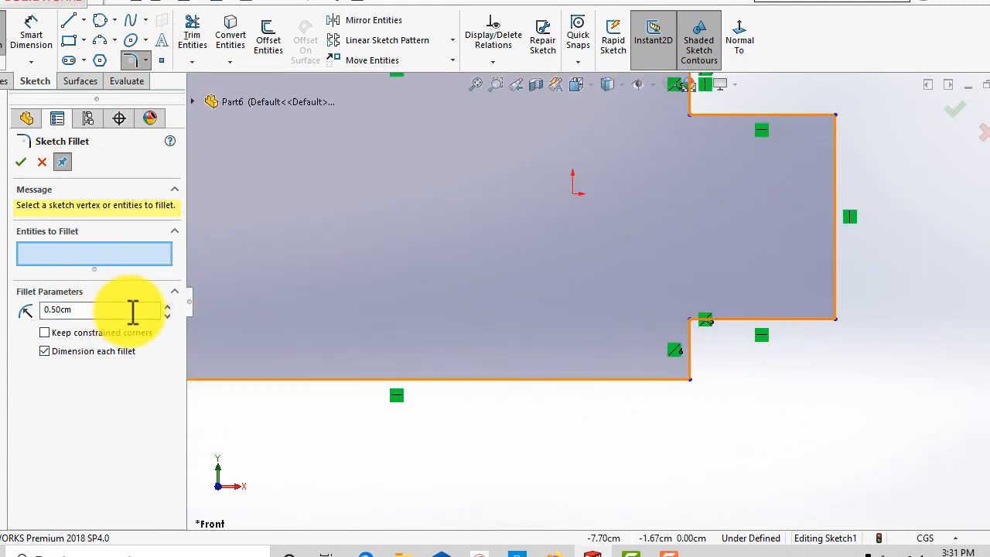
scroll(628, 285, up, 2)
scroll(618, 254, down, 2)
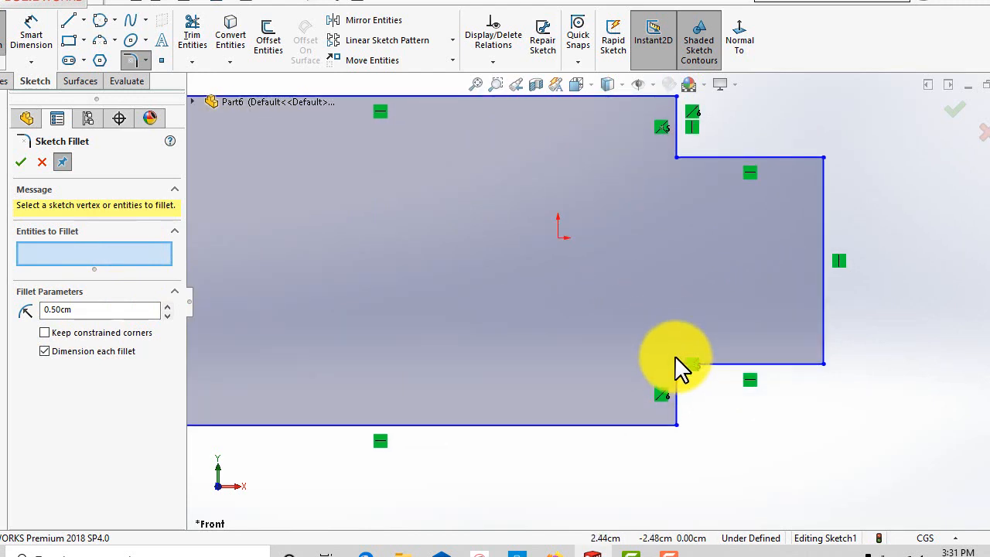
Create 0.5 cm fillets at both inner corners and the profile's lower-left corner, accepting the deletion of geometry relations
click(676, 365)
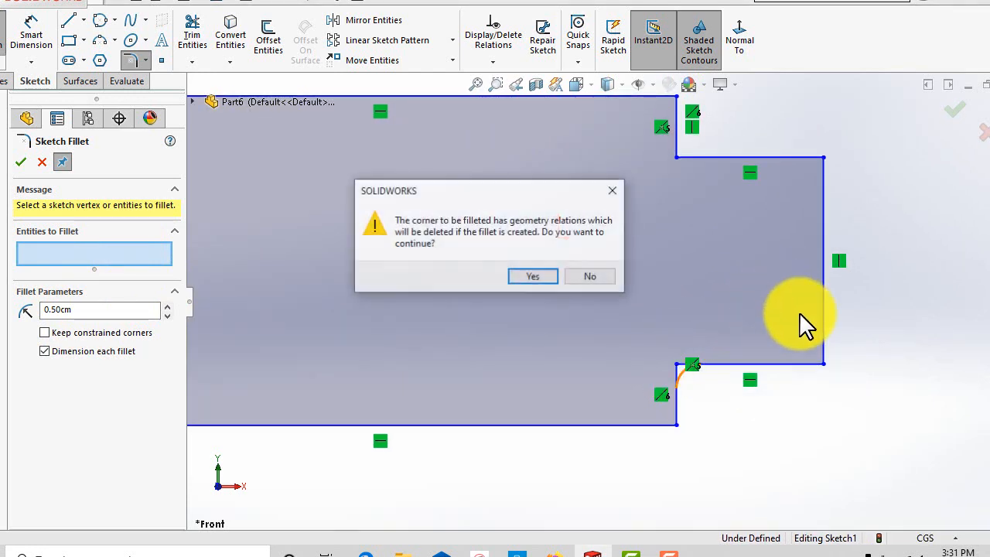
click(530, 276)
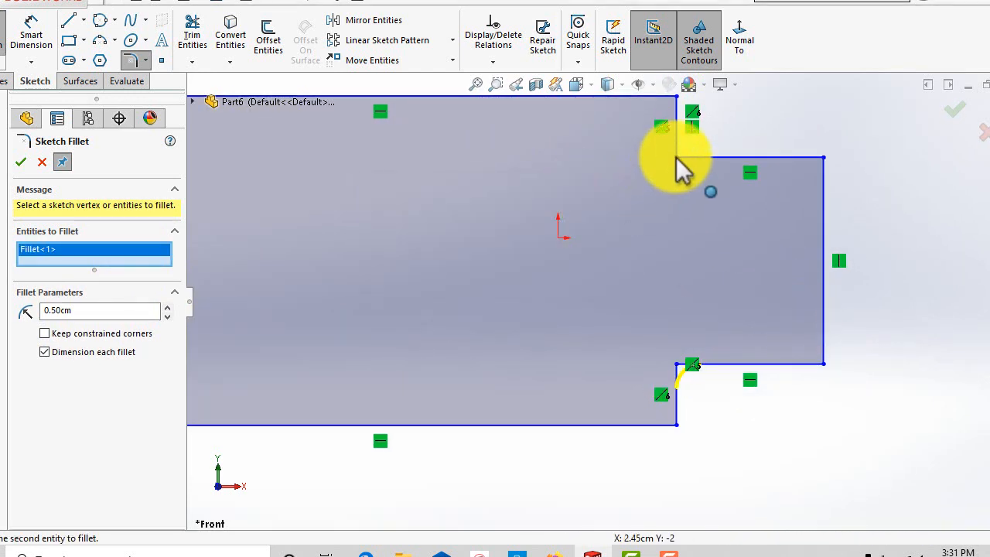
click(677, 159)
scroll(597, 278, up, 2)
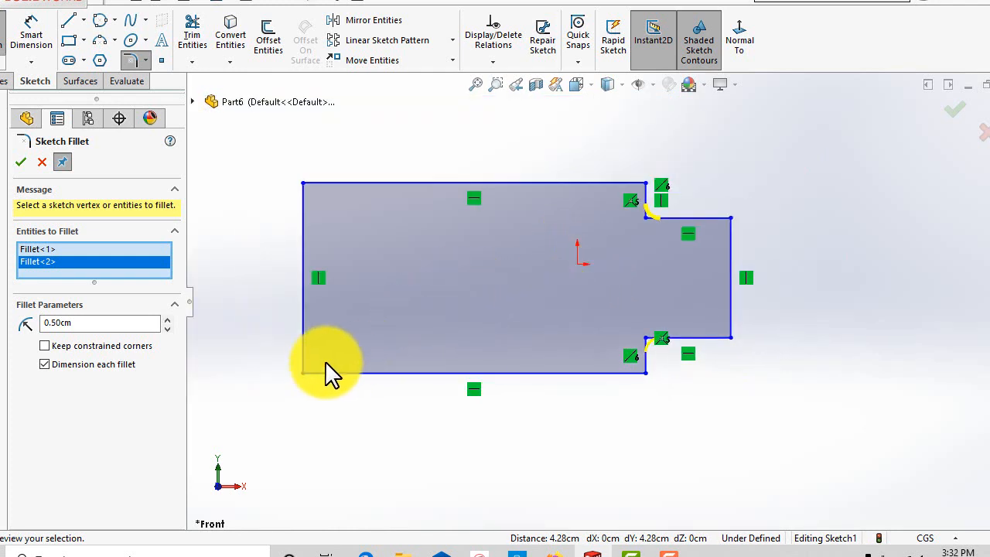
click(304, 372)
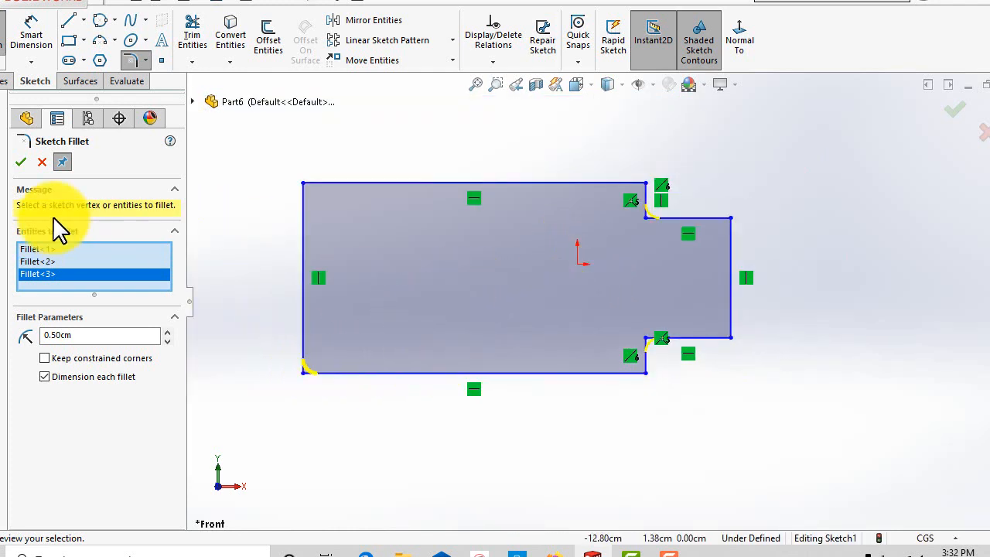
click(22, 162)
scroll(592, 347, up, 2)
scroll(665, 193, down, 4)
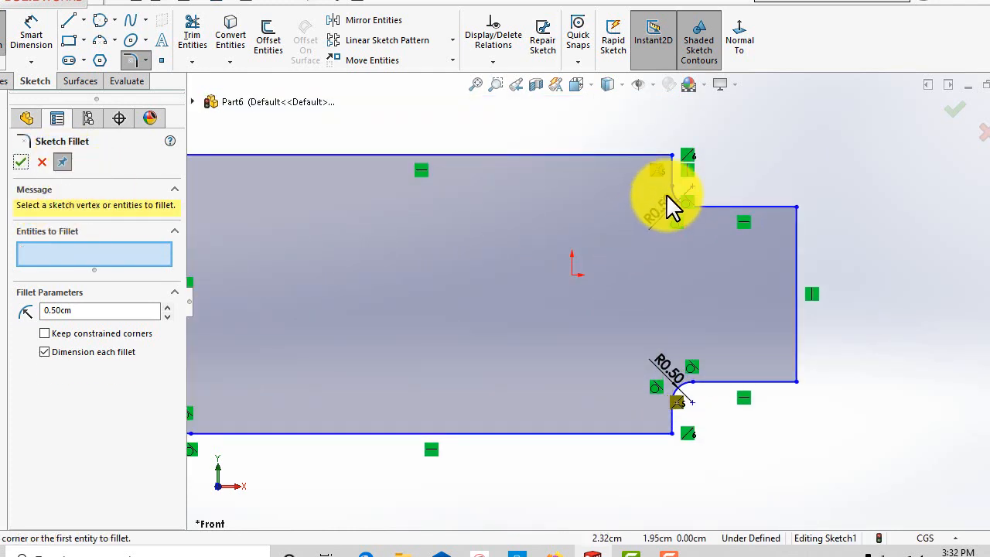
Accept the three corner fillets and close the Sketch Fillet command
scroll(666, 195, up, 2)
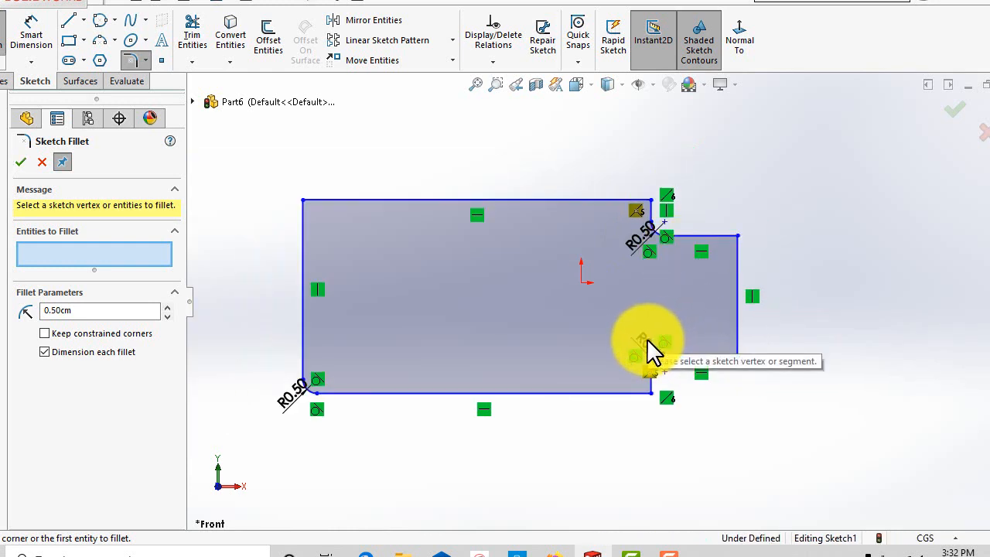
click(647, 341)
click(28, 162)
click(20, 162)
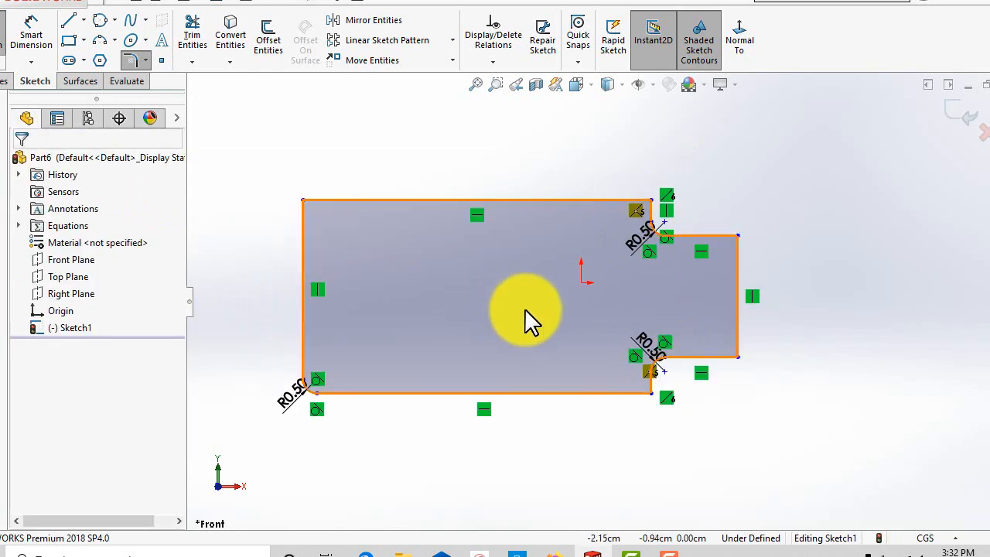
Set the radius dimension of the profile's lower inner fillet to 0.75 cm
scroll(630, 344, down, 4)
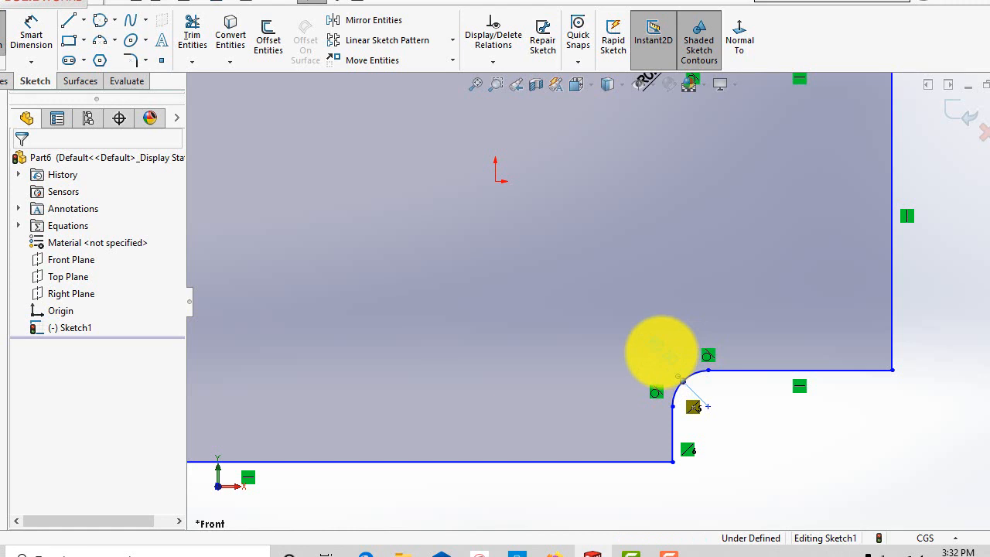
double_click(661, 352)
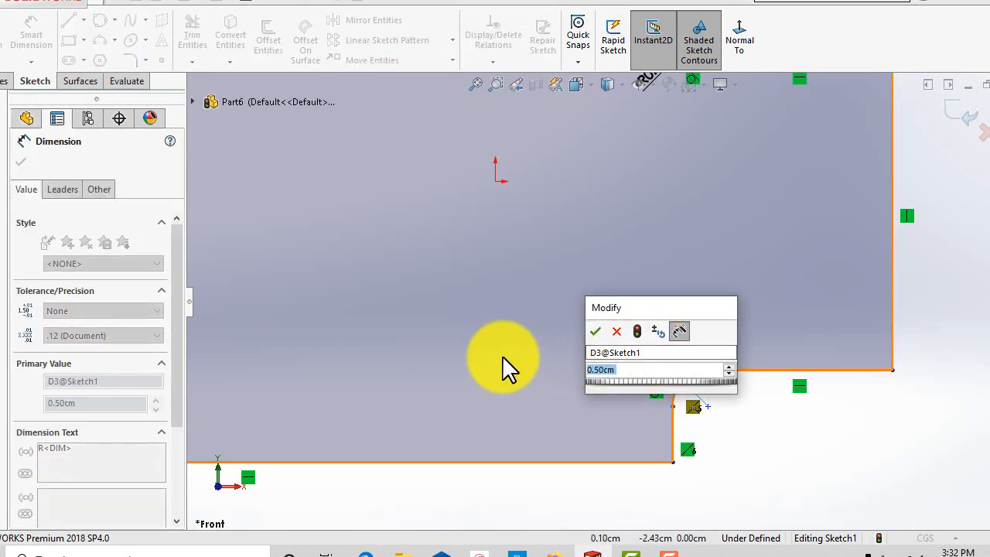
text(0.)
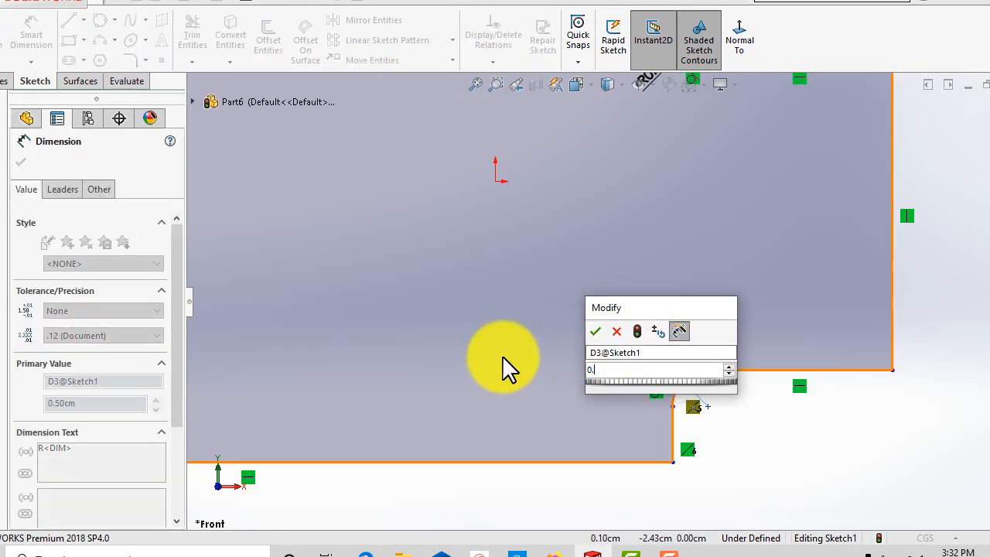
text(75)
key(Return)
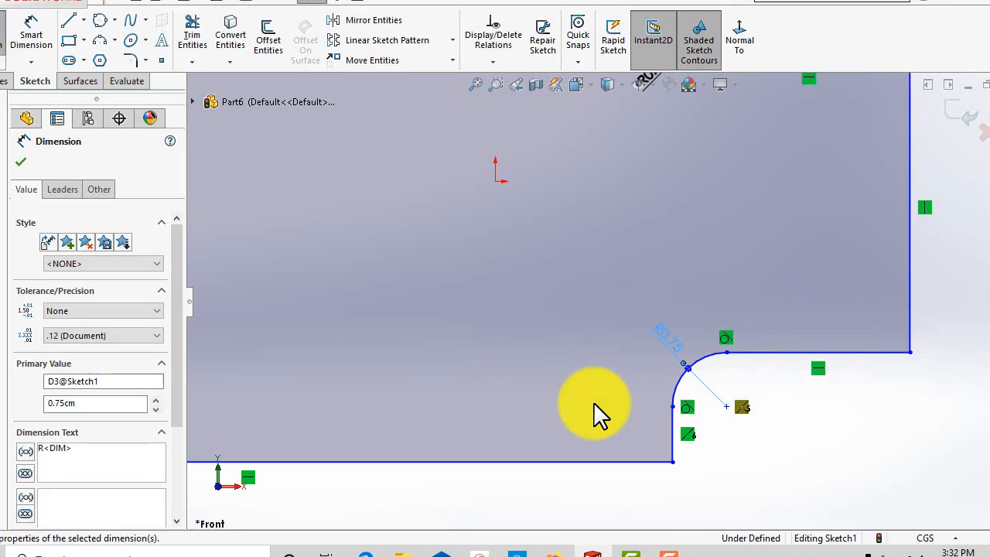
scroll(593, 413, up, 3)
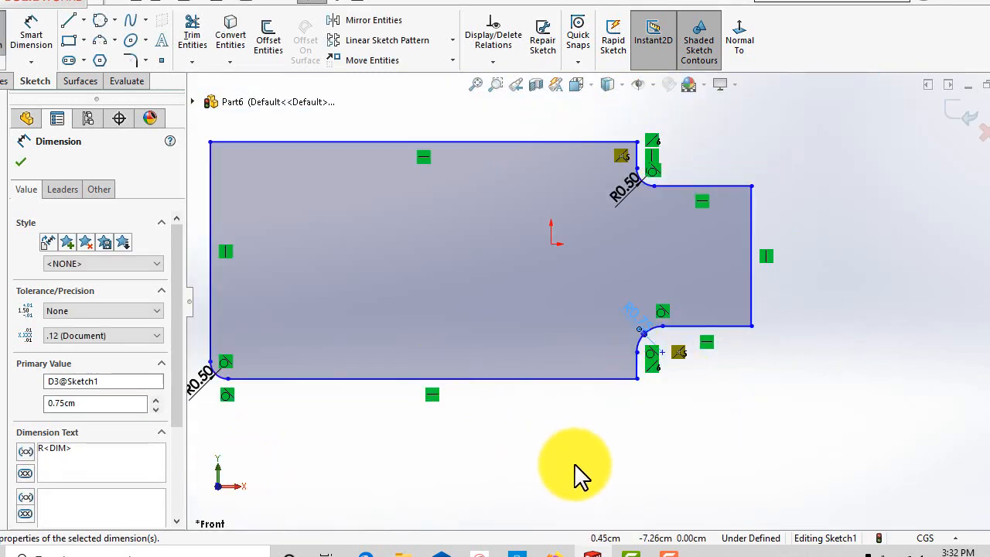
scroll(544, 440, up, 2)
scroll(644, 354, down, 2)
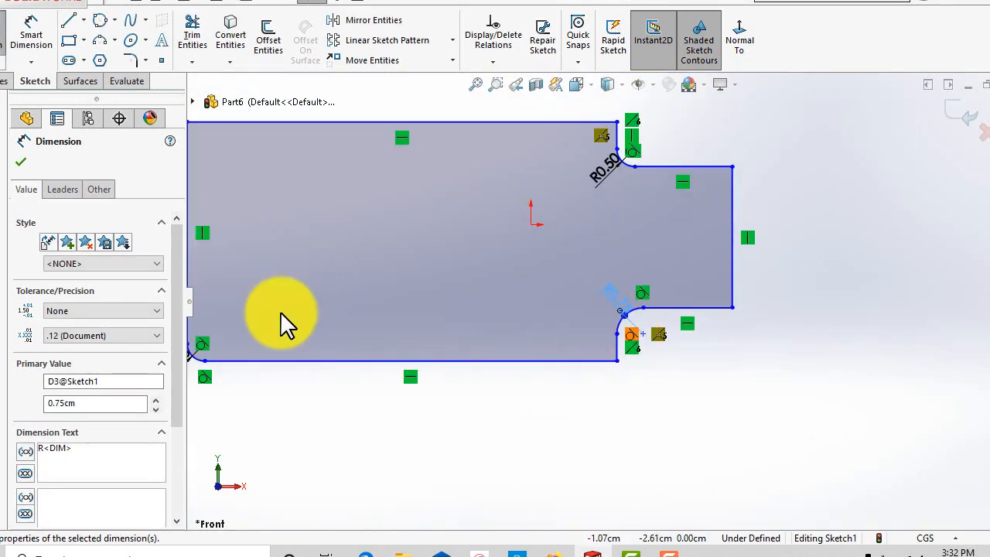
click(23, 164)
Undo the radius change and all three corner fillets
scroll(622, 301, up, 3)
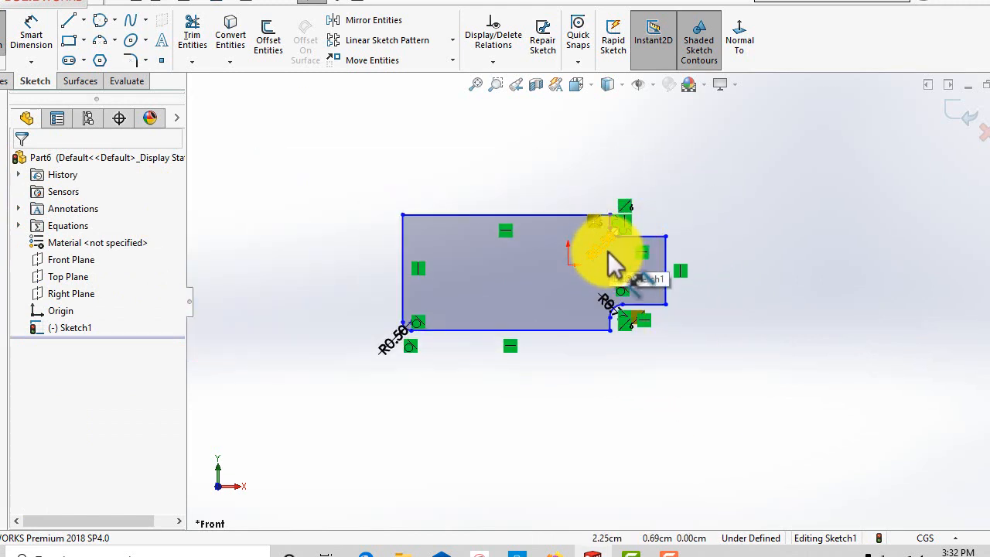
scroll(559, 386, down, 2)
key(ctrl+z)
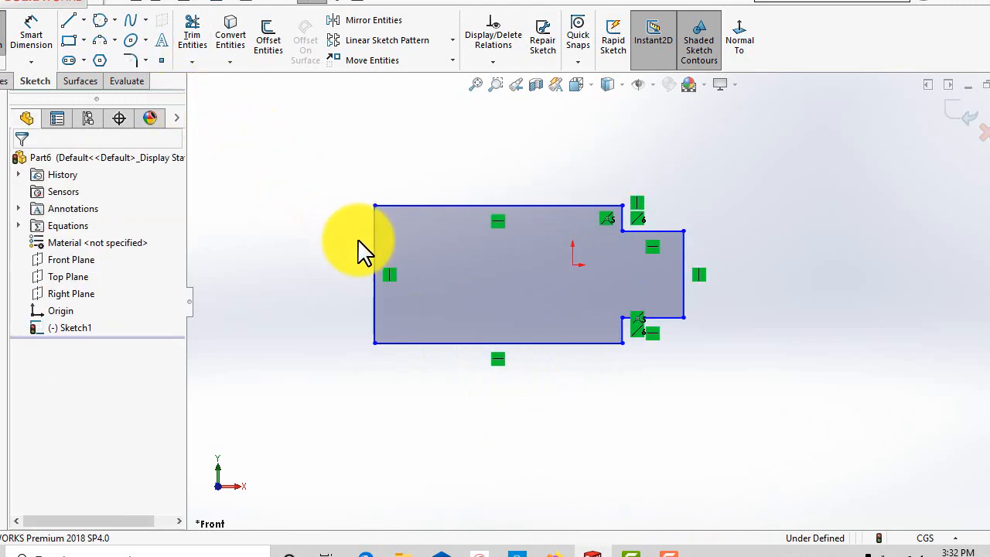
Hide the sketch relation symbols in the graphics area
scroll(358, 242, down, 2)
click(656, 84)
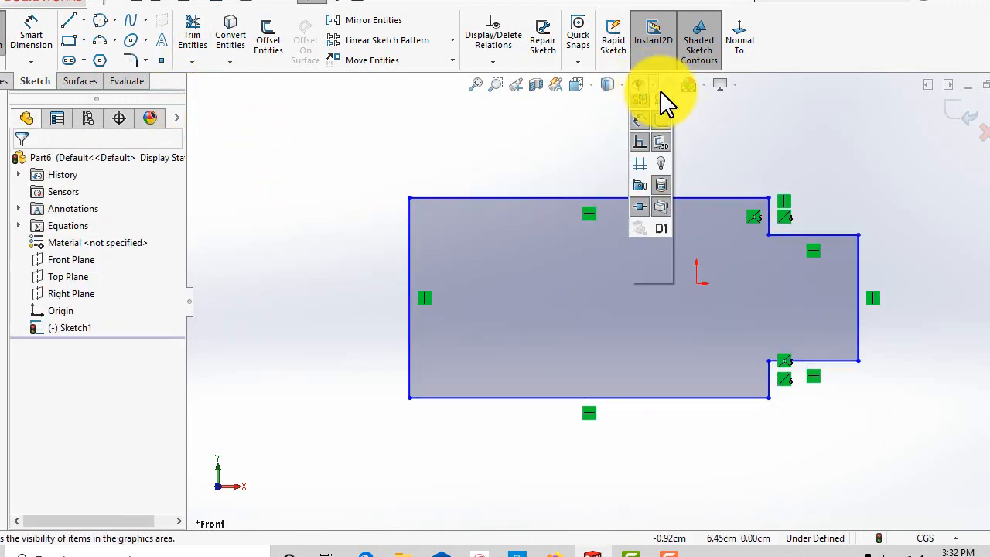
click(644, 264)
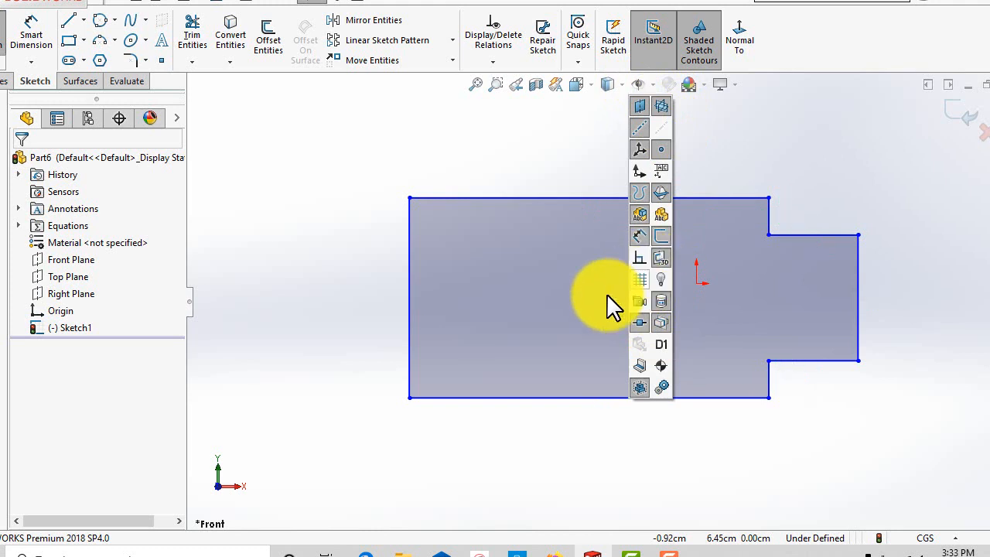
key(z)
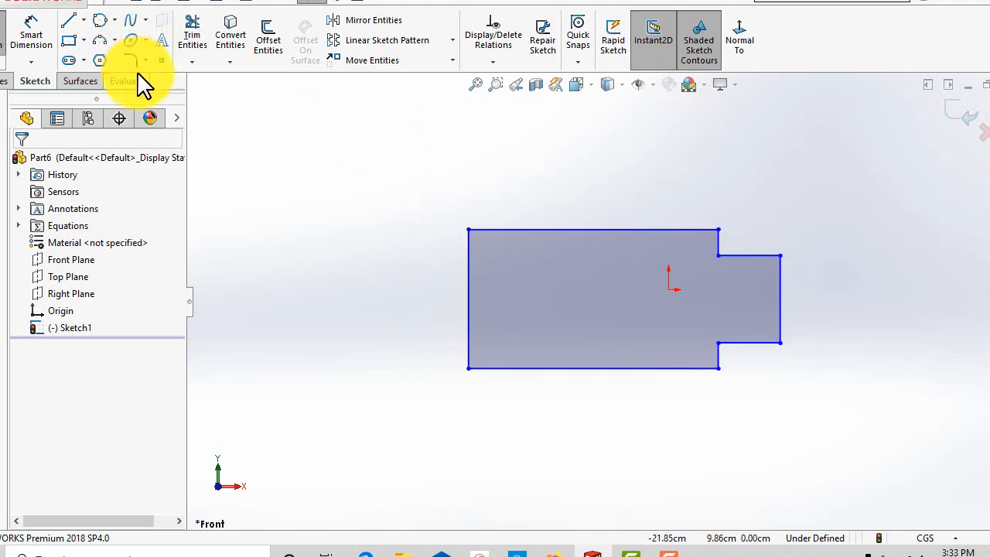
Start the Sketch Chamfer command in Angle-distance mode with a 0.50 cm distance and a 30° angle
click(182, 98)
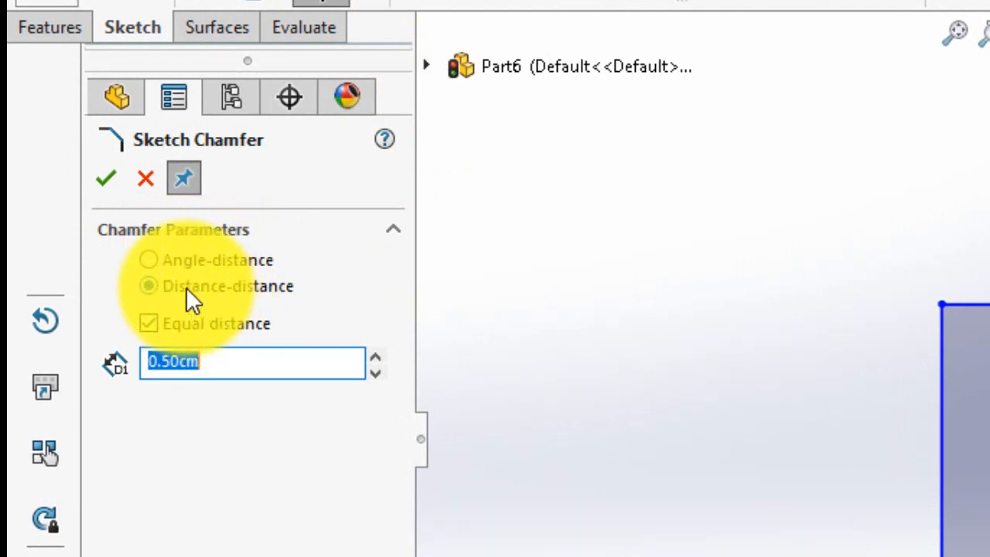
click(153, 260)
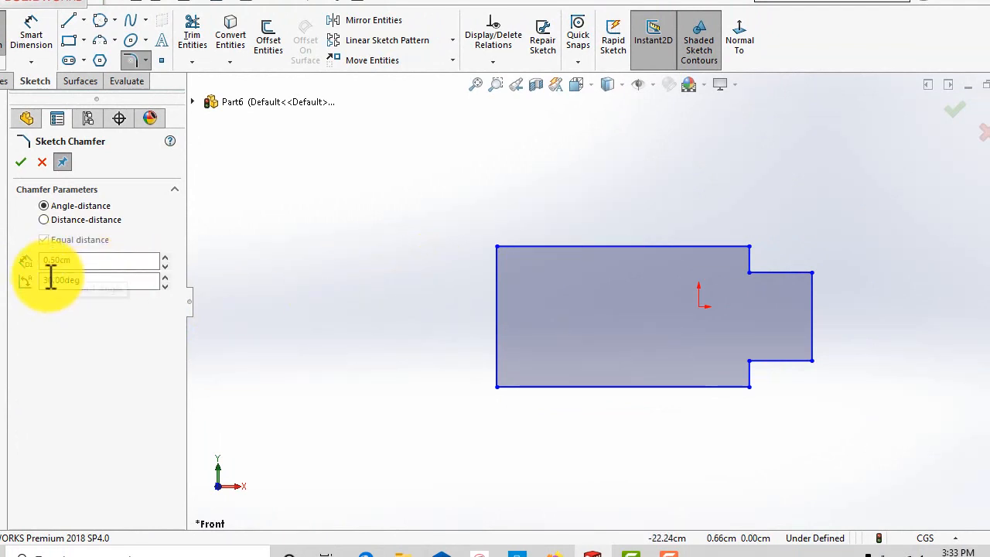
scroll(541, 296, down, 2)
scroll(533, 290, up, 2)
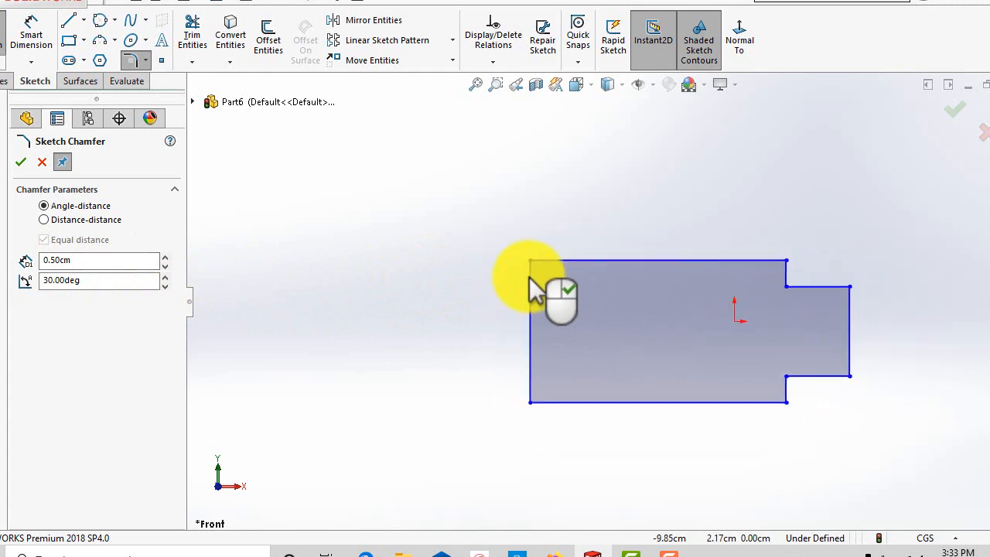
scroll(602, 293, down, 1)
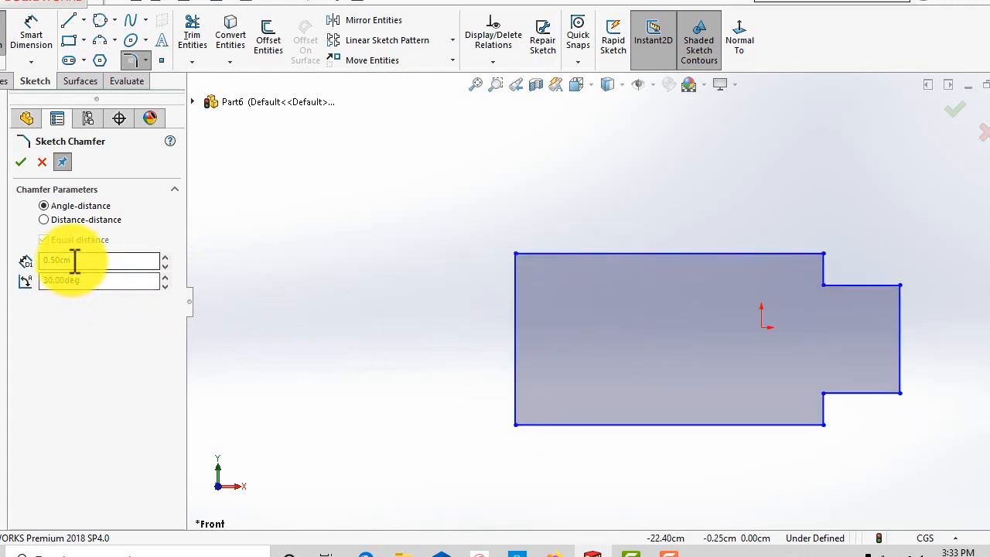
scroll(554, 308, down, 2)
scroll(518, 285, up, 1)
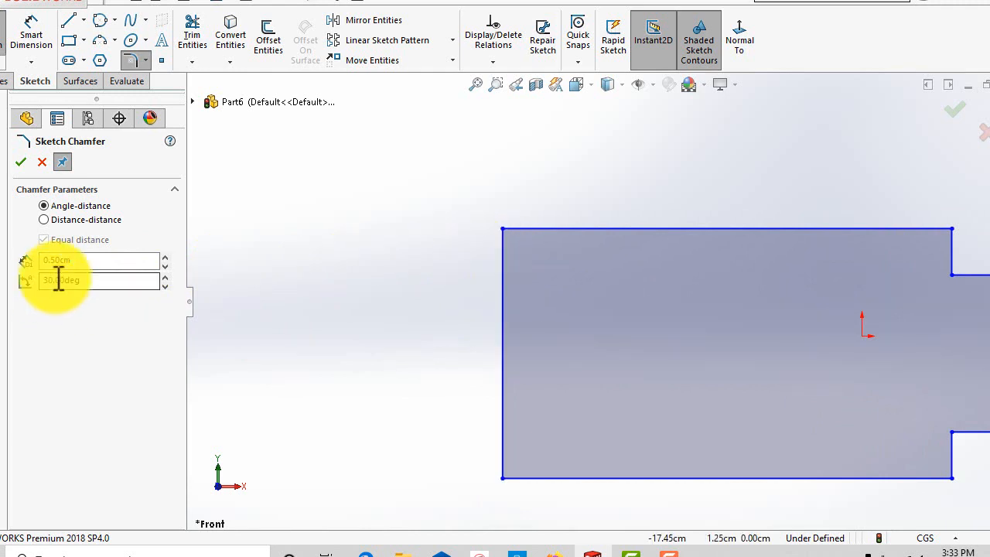
click(91, 281)
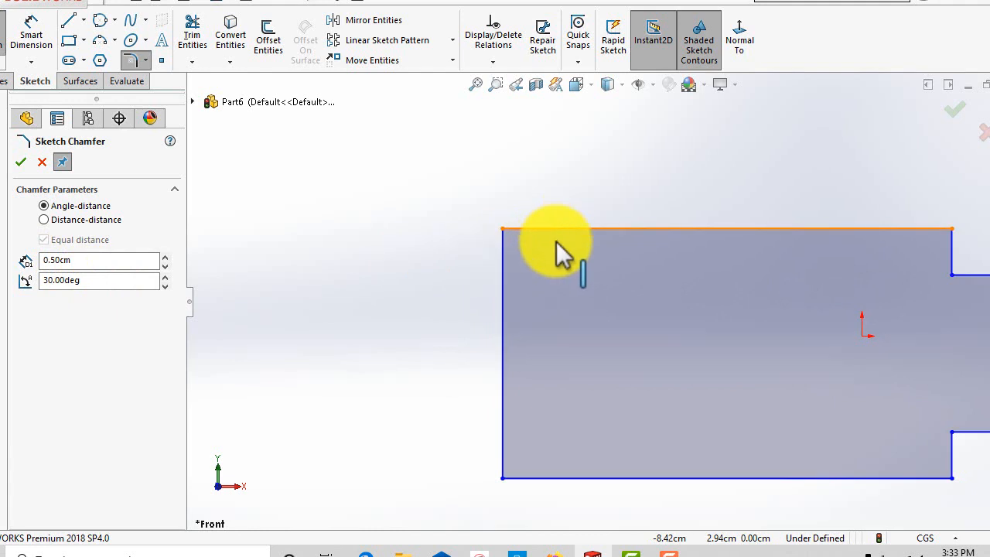
Chamfer the profile's upper-left corner, choosing the left vertical edge as first entity and the top edge as second
scroll(553, 317, down, 2)
scroll(534, 294, up, 2)
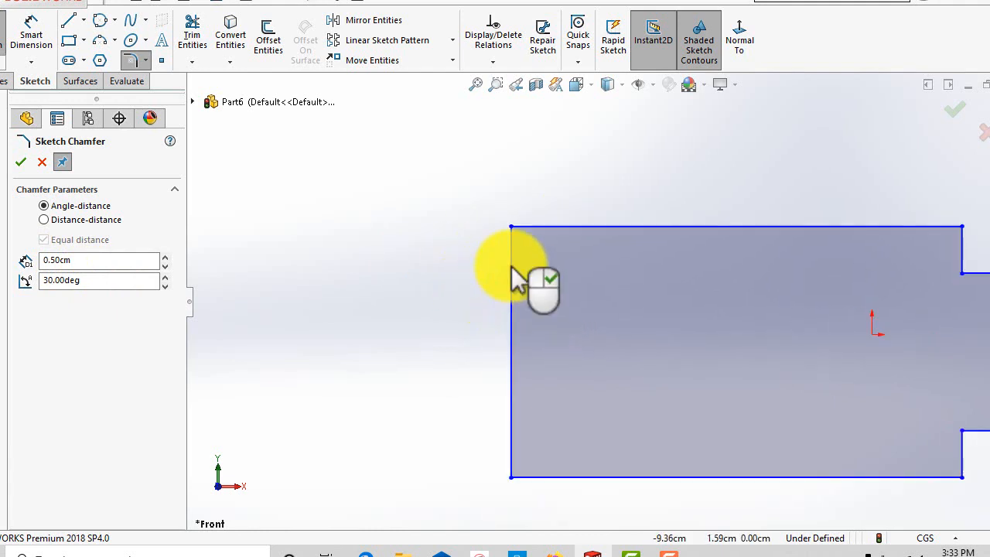
scroll(636, 298, down, 1)
scroll(635, 298, down, 2)
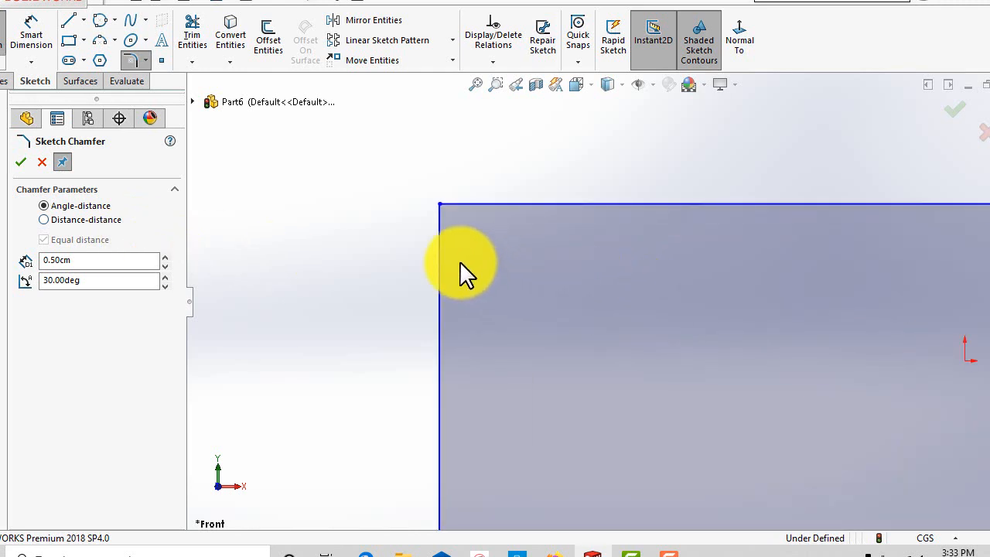
click(440, 240)
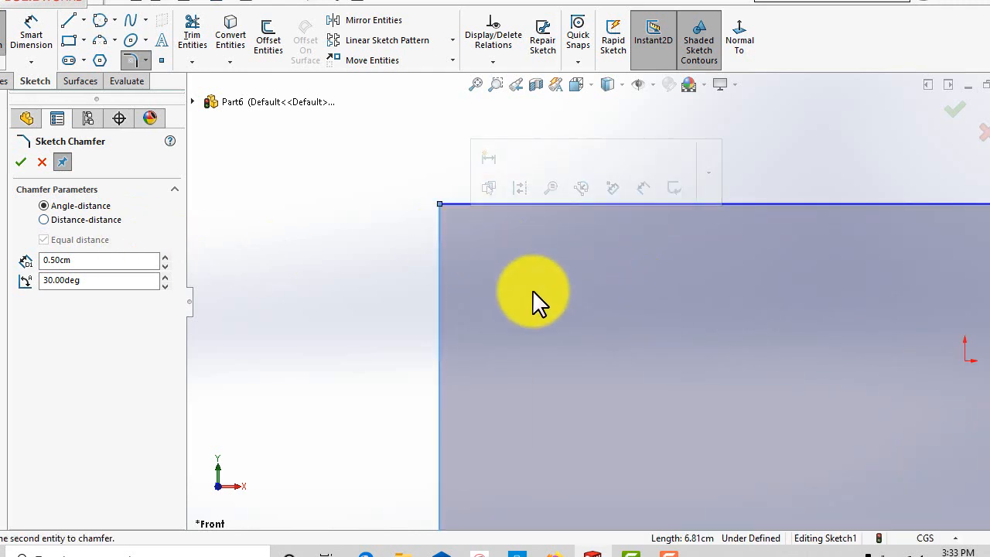
click(505, 207)
scroll(464, 254, down, 2)
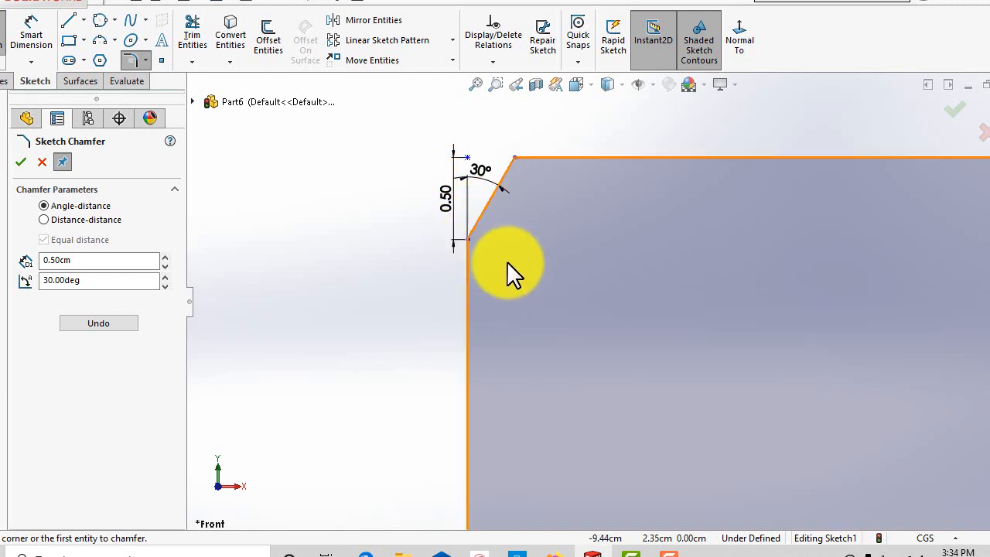
Close the Sketch Chamfer command and undo the upper-left corner chamfer
scroll(502, 266, up, 4)
scroll(615, 268, down, 4)
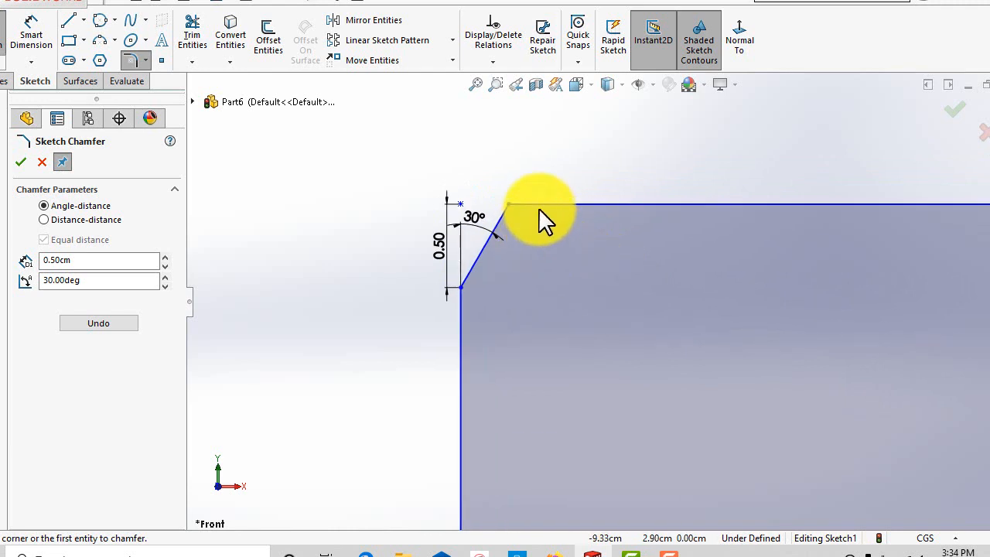
scroll(334, 325, up, 3)
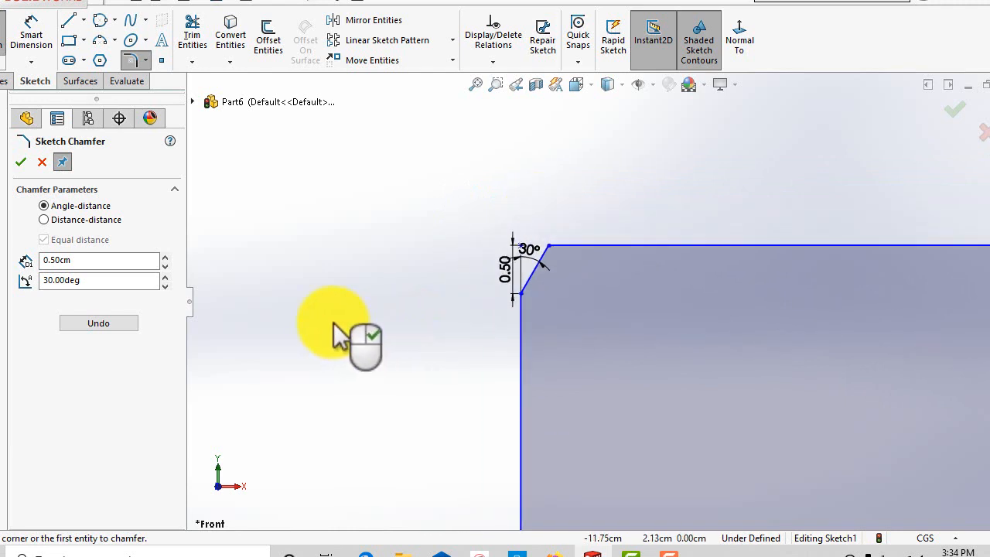
right_click(334, 334)
key(ctrl+z)
scroll(431, 353, down, 1)
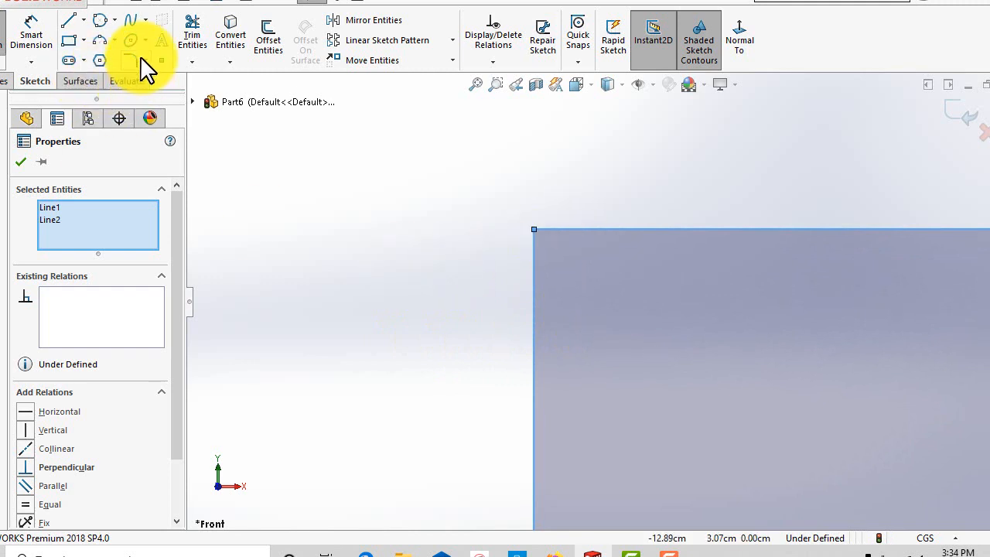
Chamfer the upper-left corner with Angle-distance at 0.50 cm and 30°, choosing the top edge first and the left edge second
click(177, 99)
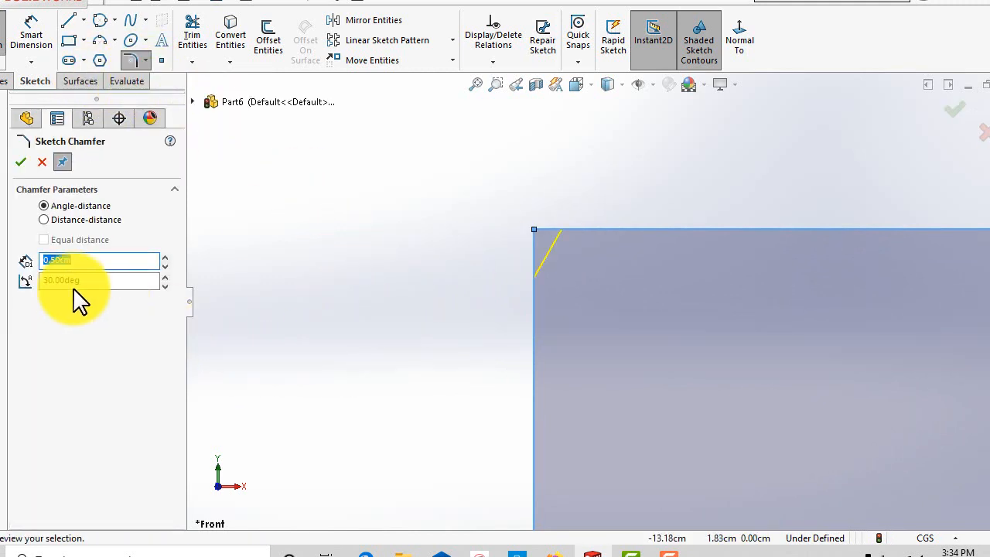
click(580, 230)
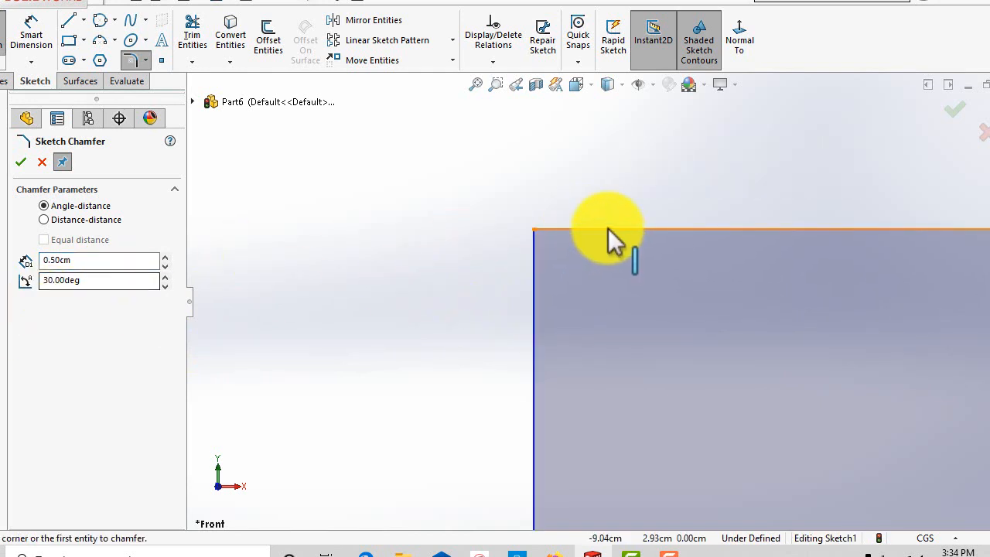
click(607, 230)
click(534, 298)
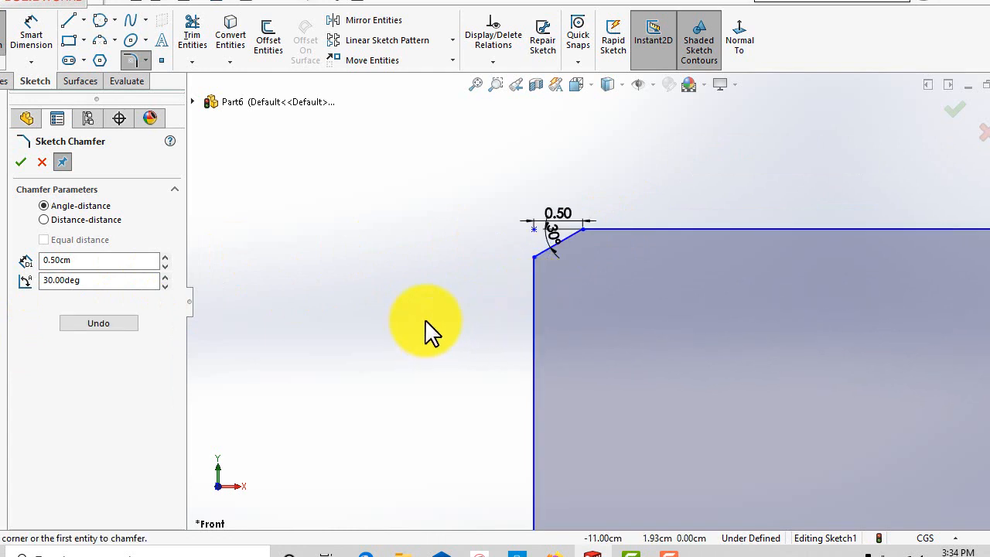
Chamfer the lower-left corner with unequal Distance-distance values of 0.50 cm and 0.75 cm, choosing the left edge first and the bottom edge second
scroll(586, 243, down, 5)
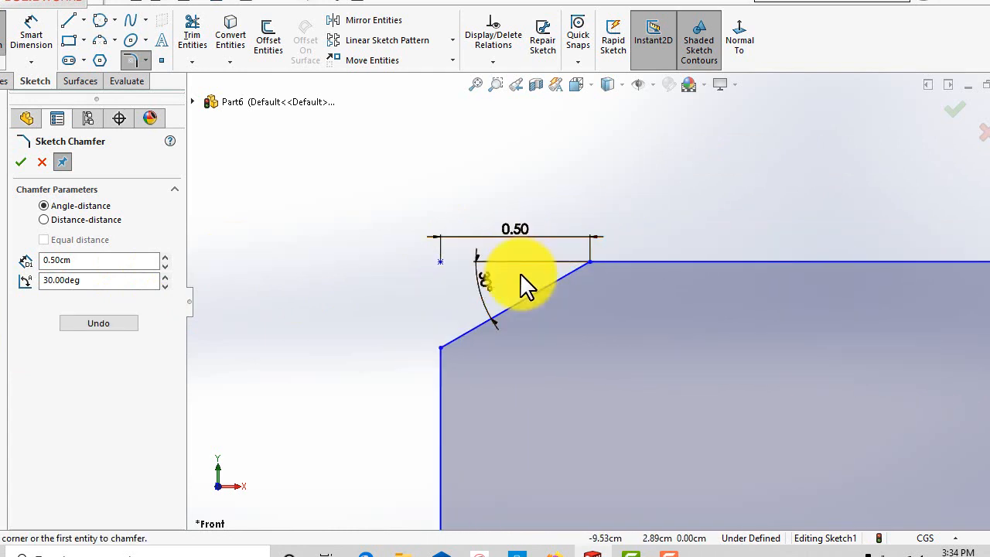
scroll(550, 329, up, 5)
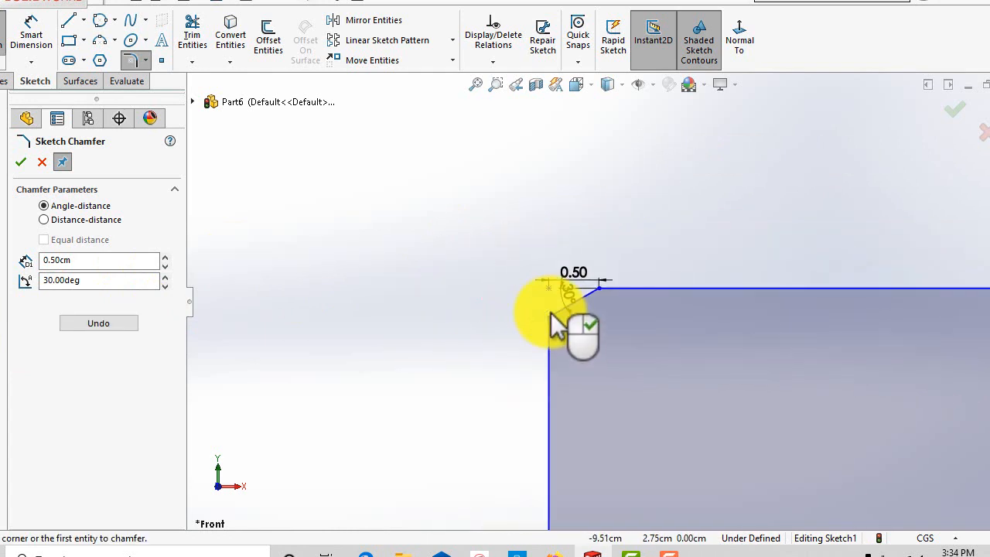
scroll(729, 376, up, 5)
scroll(698, 380, down, 5)
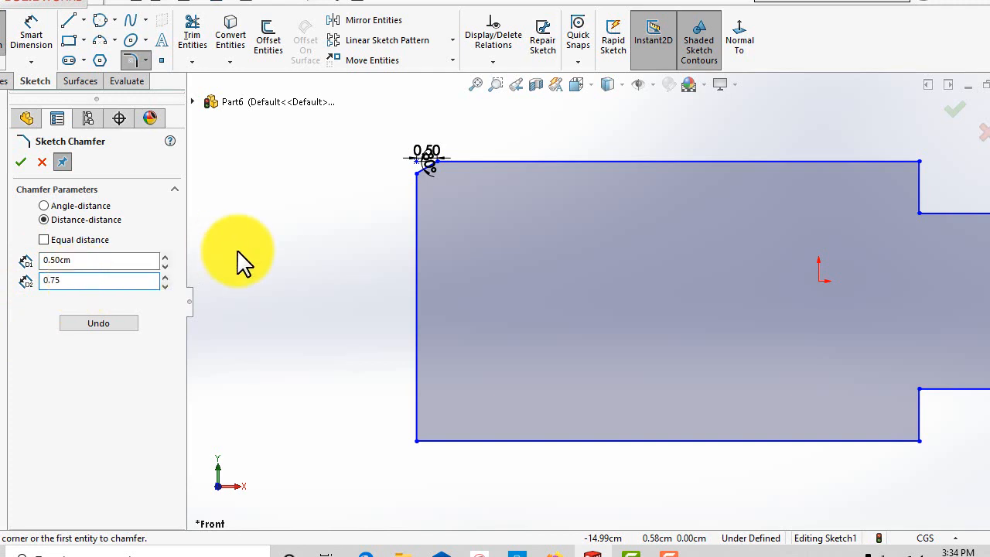
scroll(431, 445, down, 2)
scroll(456, 424, up, 3)
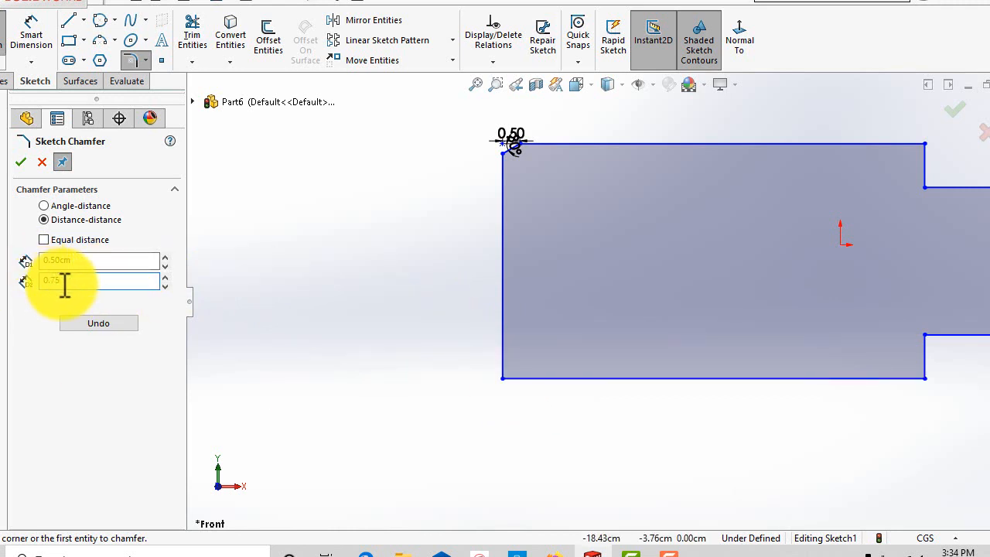
click(504, 340)
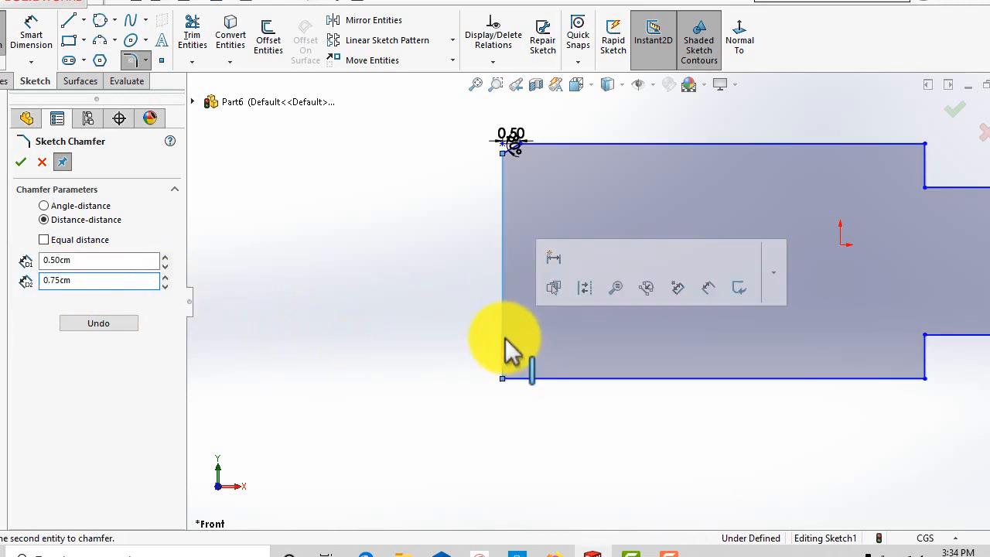
click(555, 379)
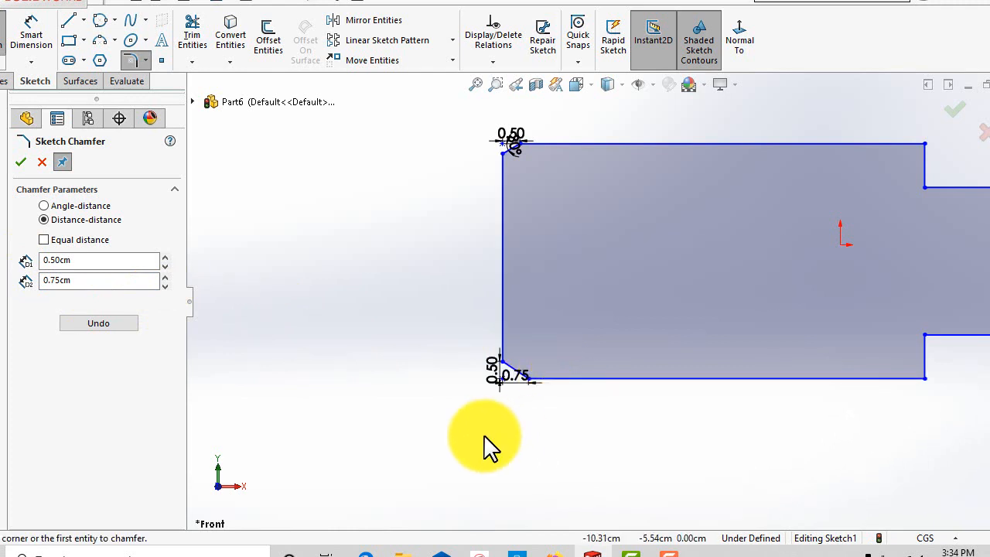
Chamfer the lower-right corner of the profile's larger section using Distance-distance with Equal distance enabled at 0.50 cm
scroll(485, 447, down, 3)
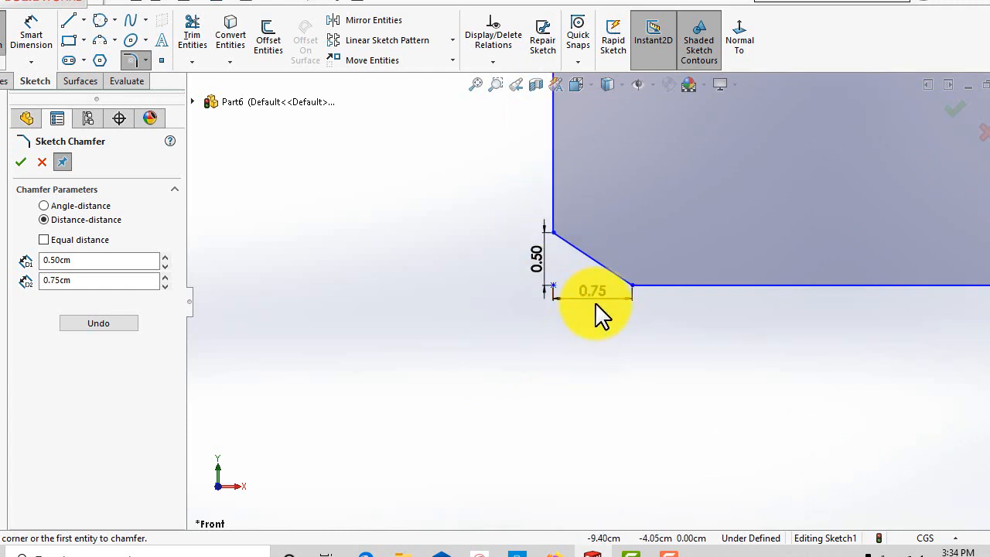
scroll(750, 390, up, 5)
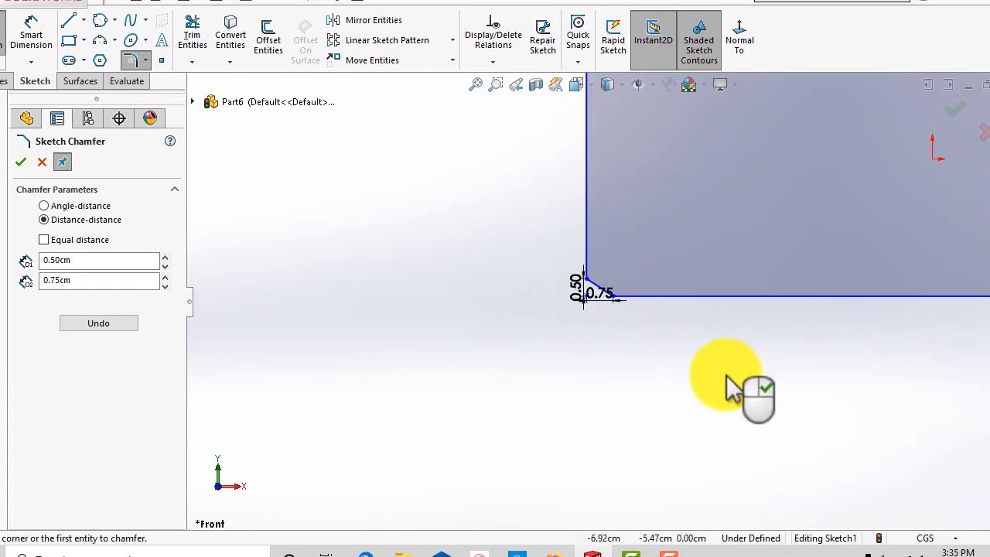
click(44, 240)
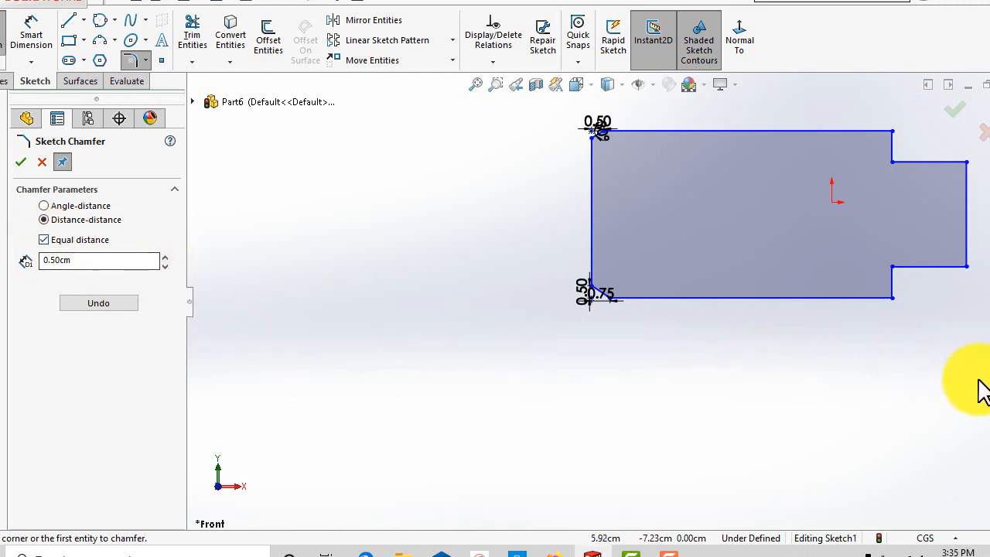
scroll(924, 332, down, 3)
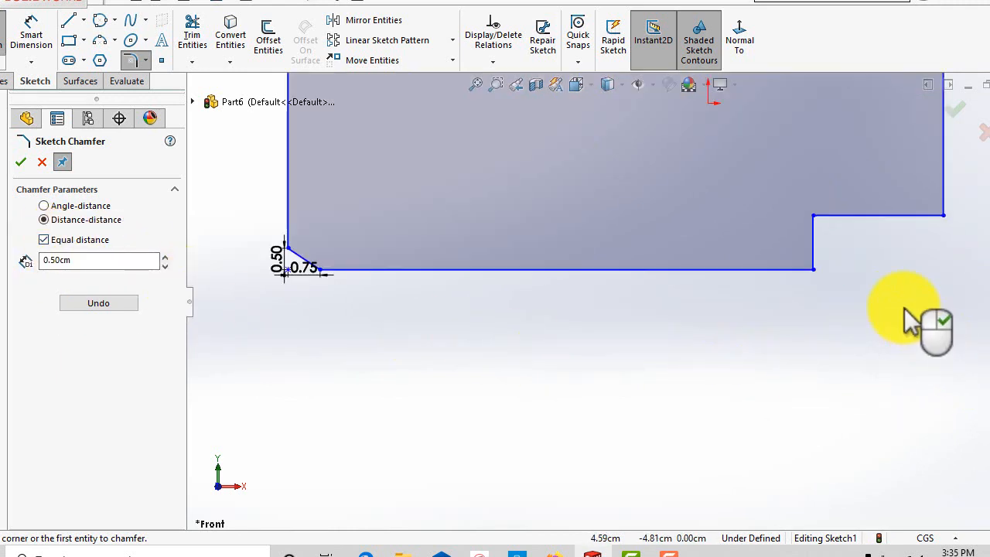
click(813, 271)
scroll(822, 270, down, 3)
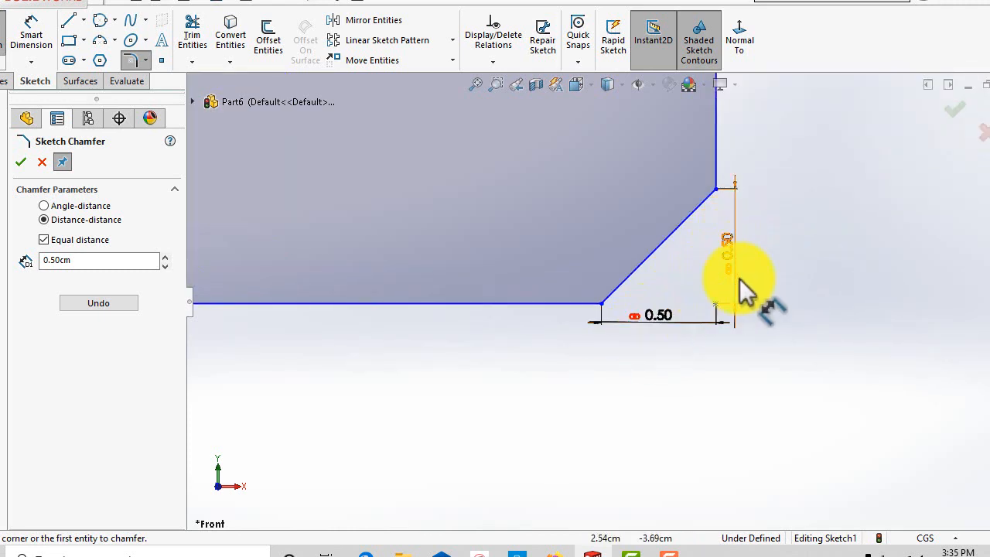
Examine the equal-distance chamfer's dimensions and compare it with the two chamfers at the profile's left corners
scroll(784, 345, up, 2)
scroll(641, 307, up, 2)
scroll(626, 309, down, 3)
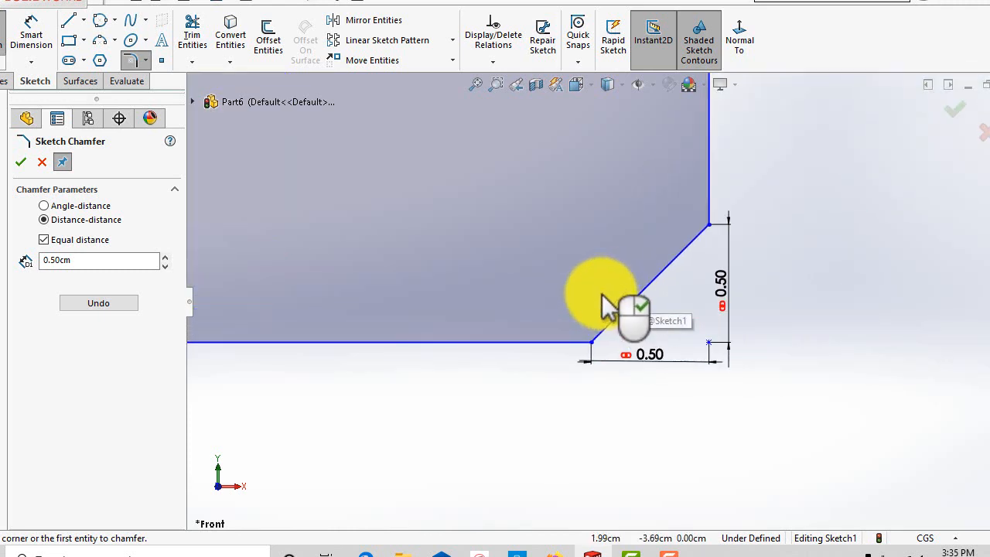
scroll(777, 323, up, 5)
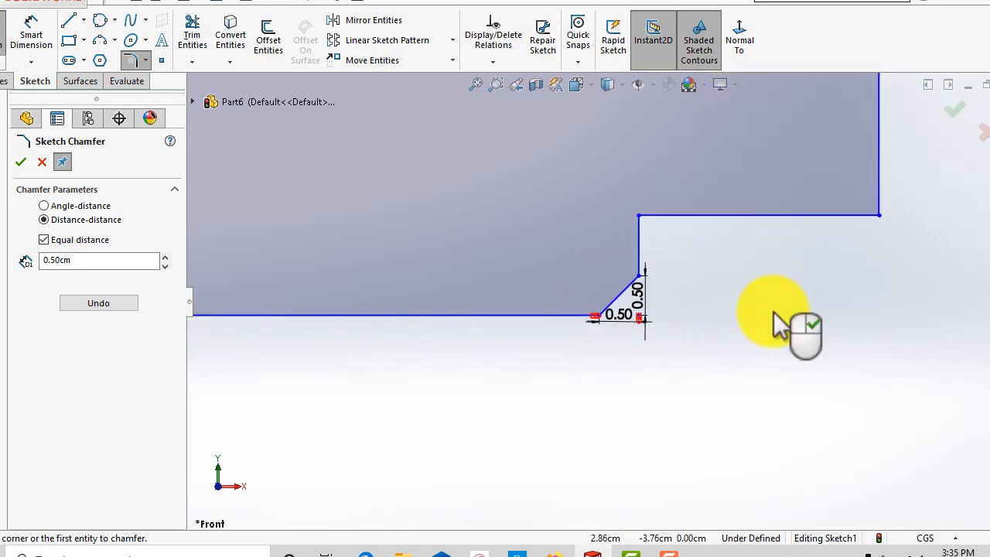
scroll(453, 243, up, 2)
scroll(508, 283, down, 4)
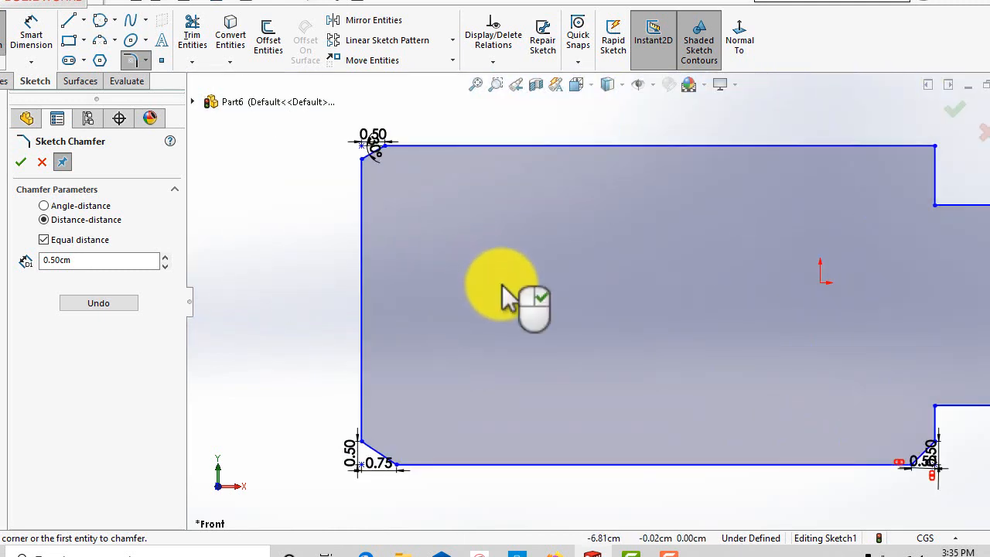
scroll(508, 294, up, 3)
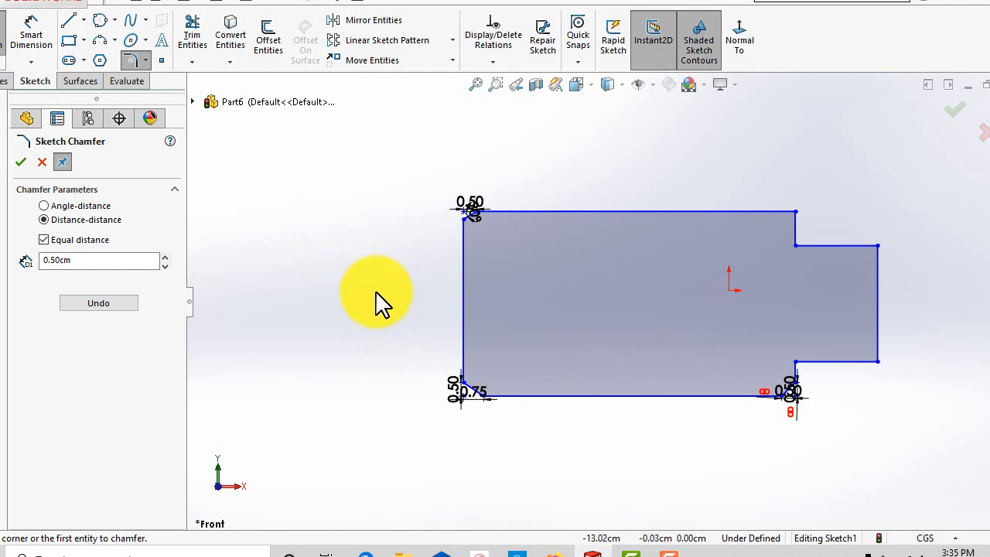
scroll(379, 301, up, 2)
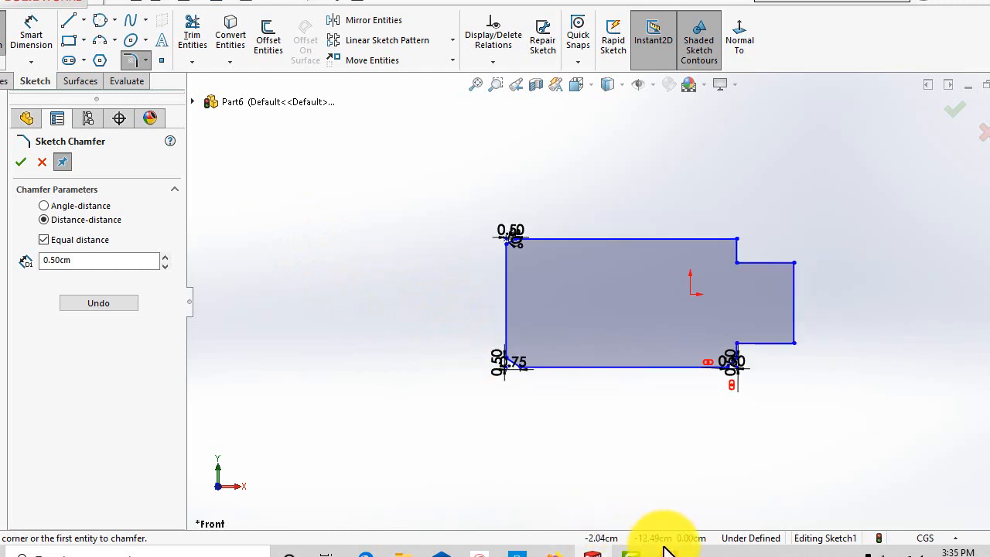